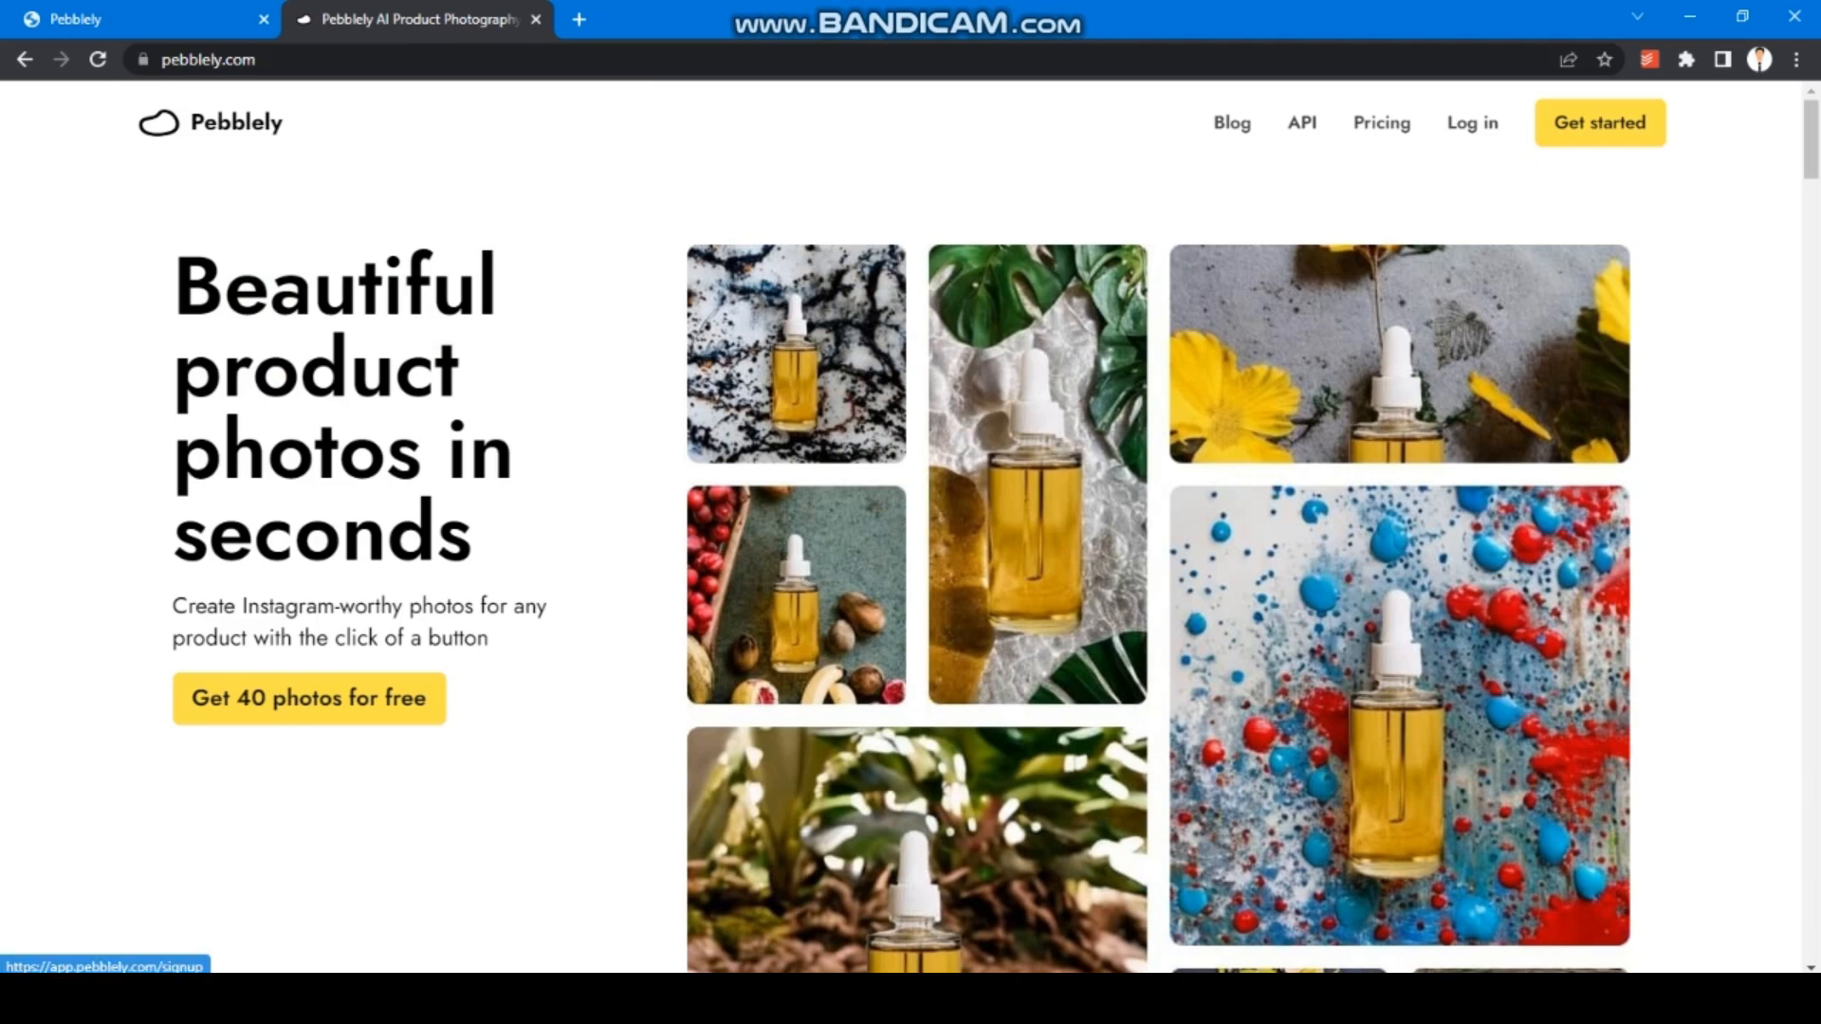
scroll(910, 526, "down", 3)
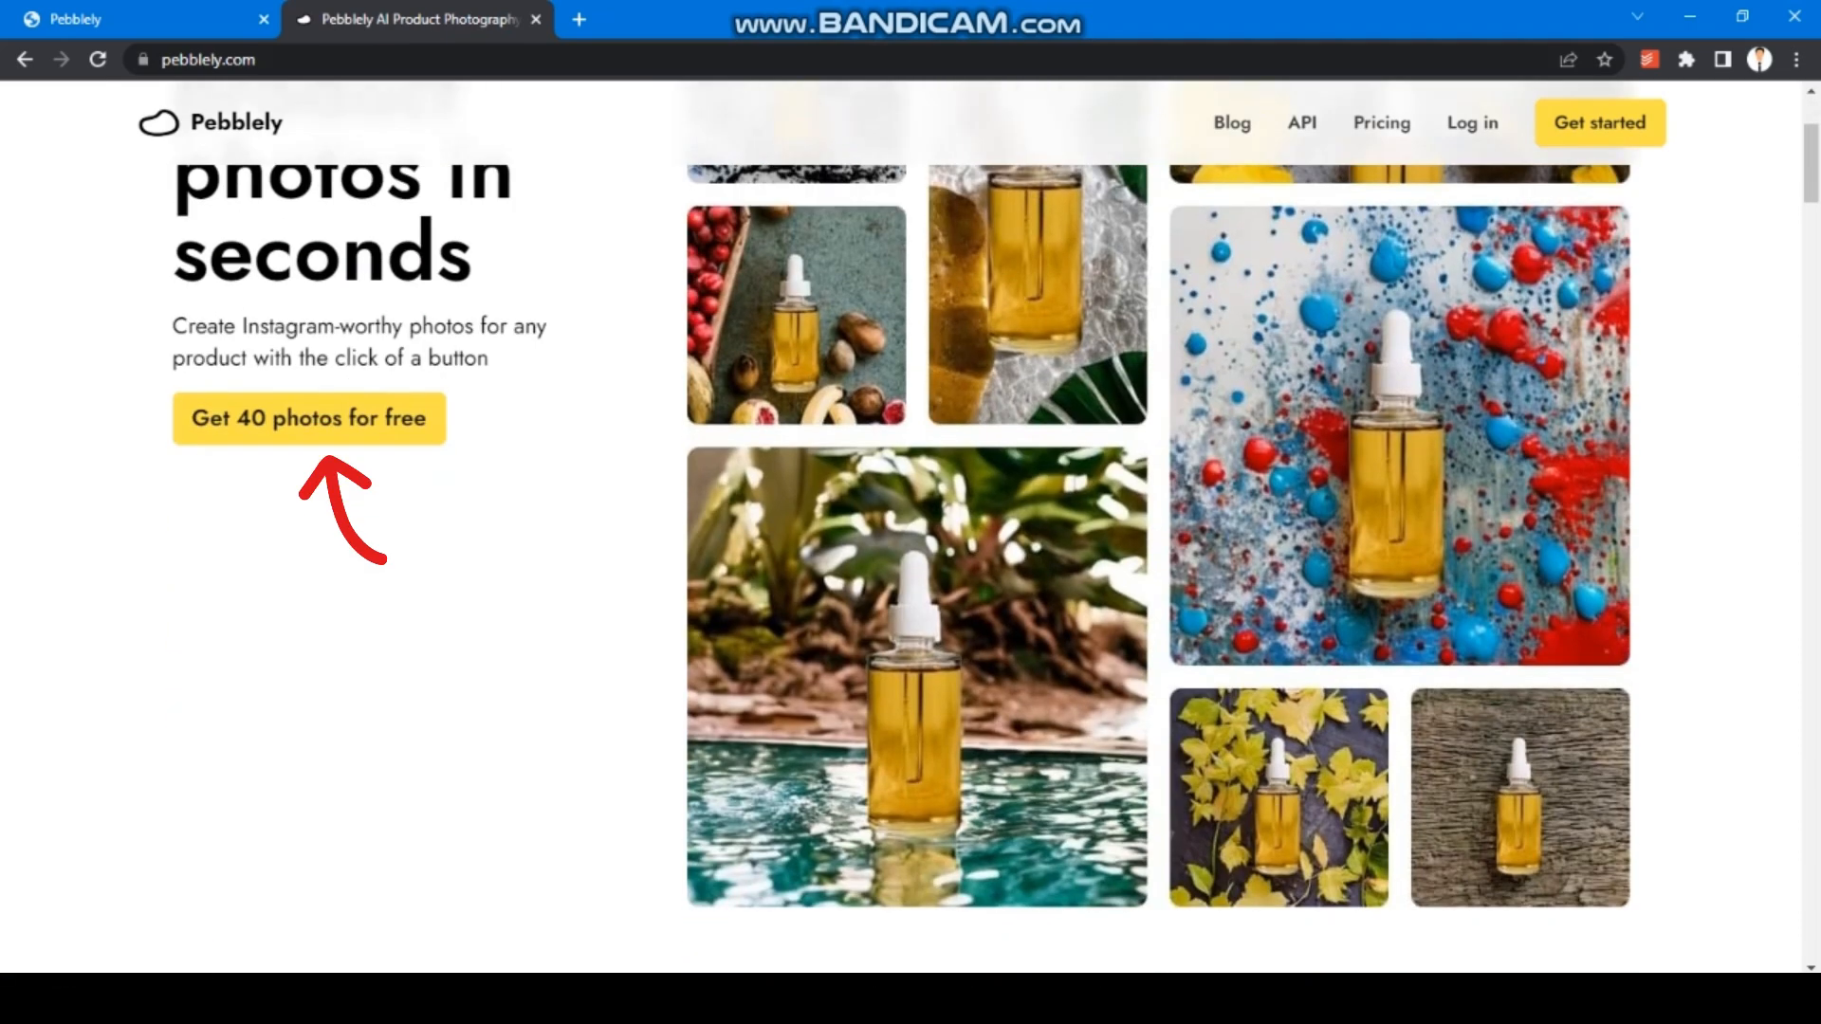
scroll(911, 526, "up", 3)
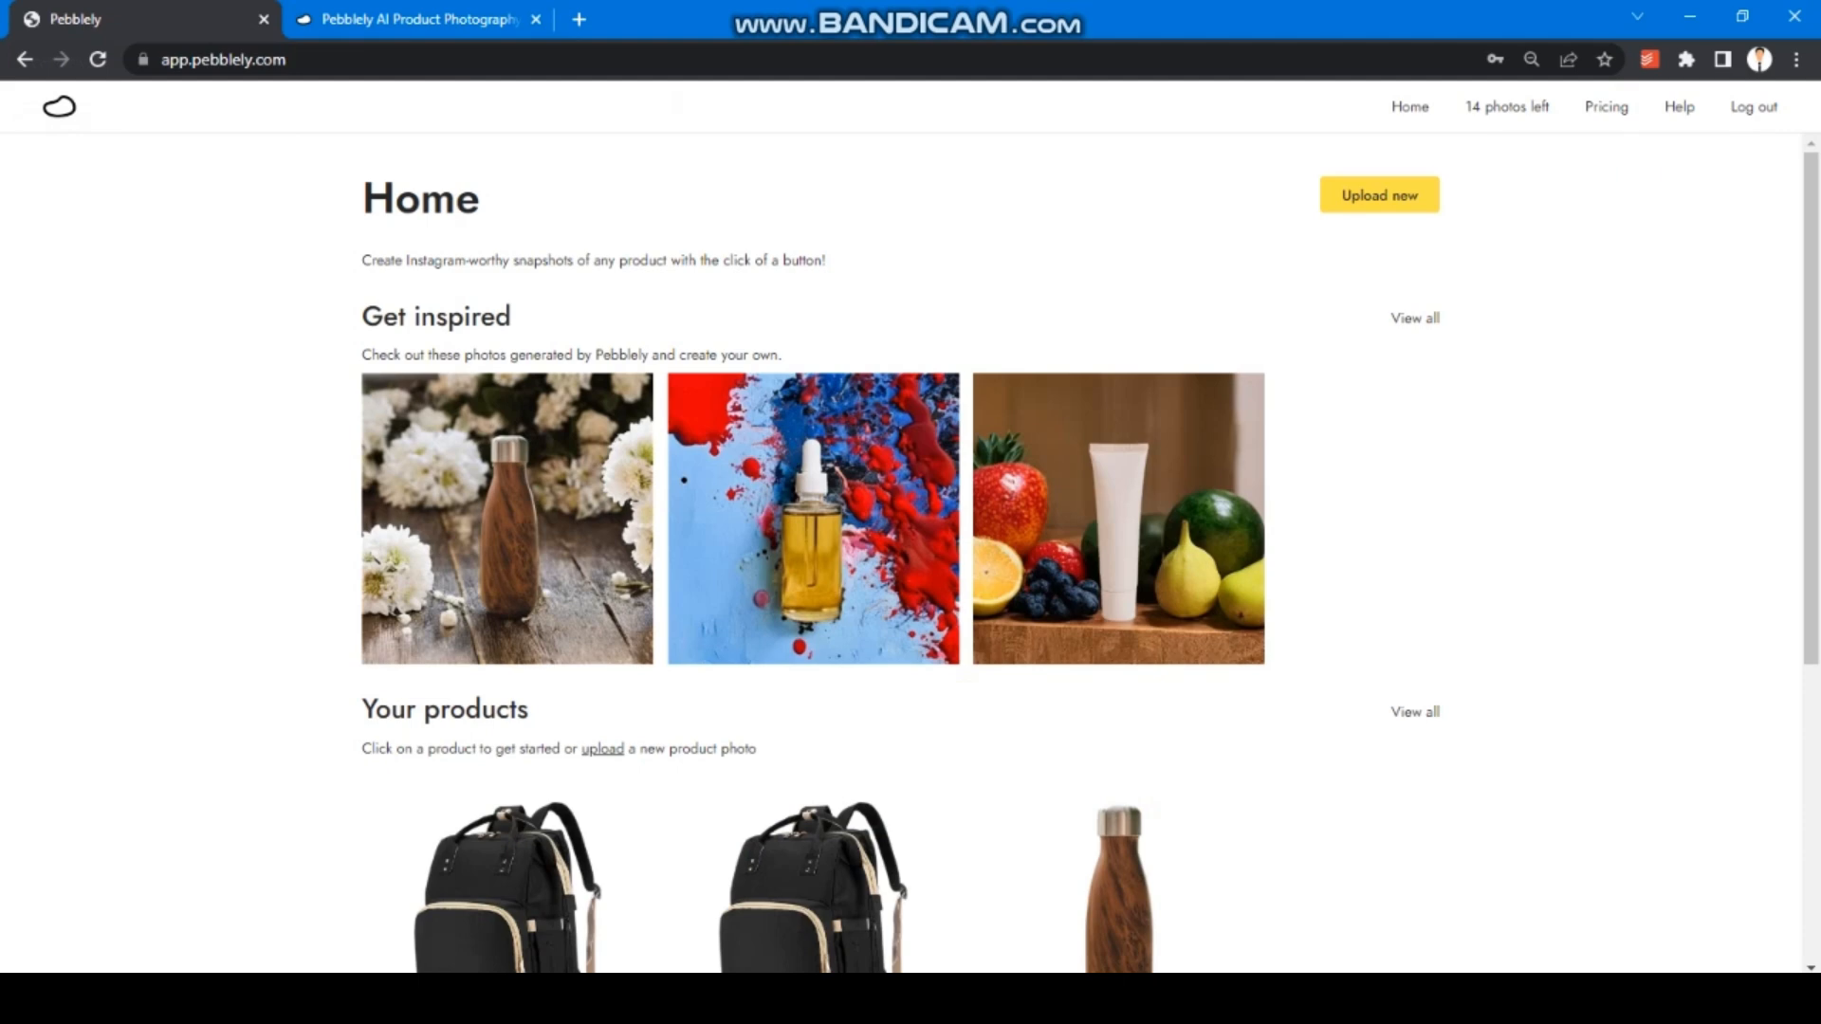
Step: Upload the green pump bottle image "—Pngtree—3d realistic cosmetic mockup design_5950965.png" and save it as a new product
left_click(1380, 195)
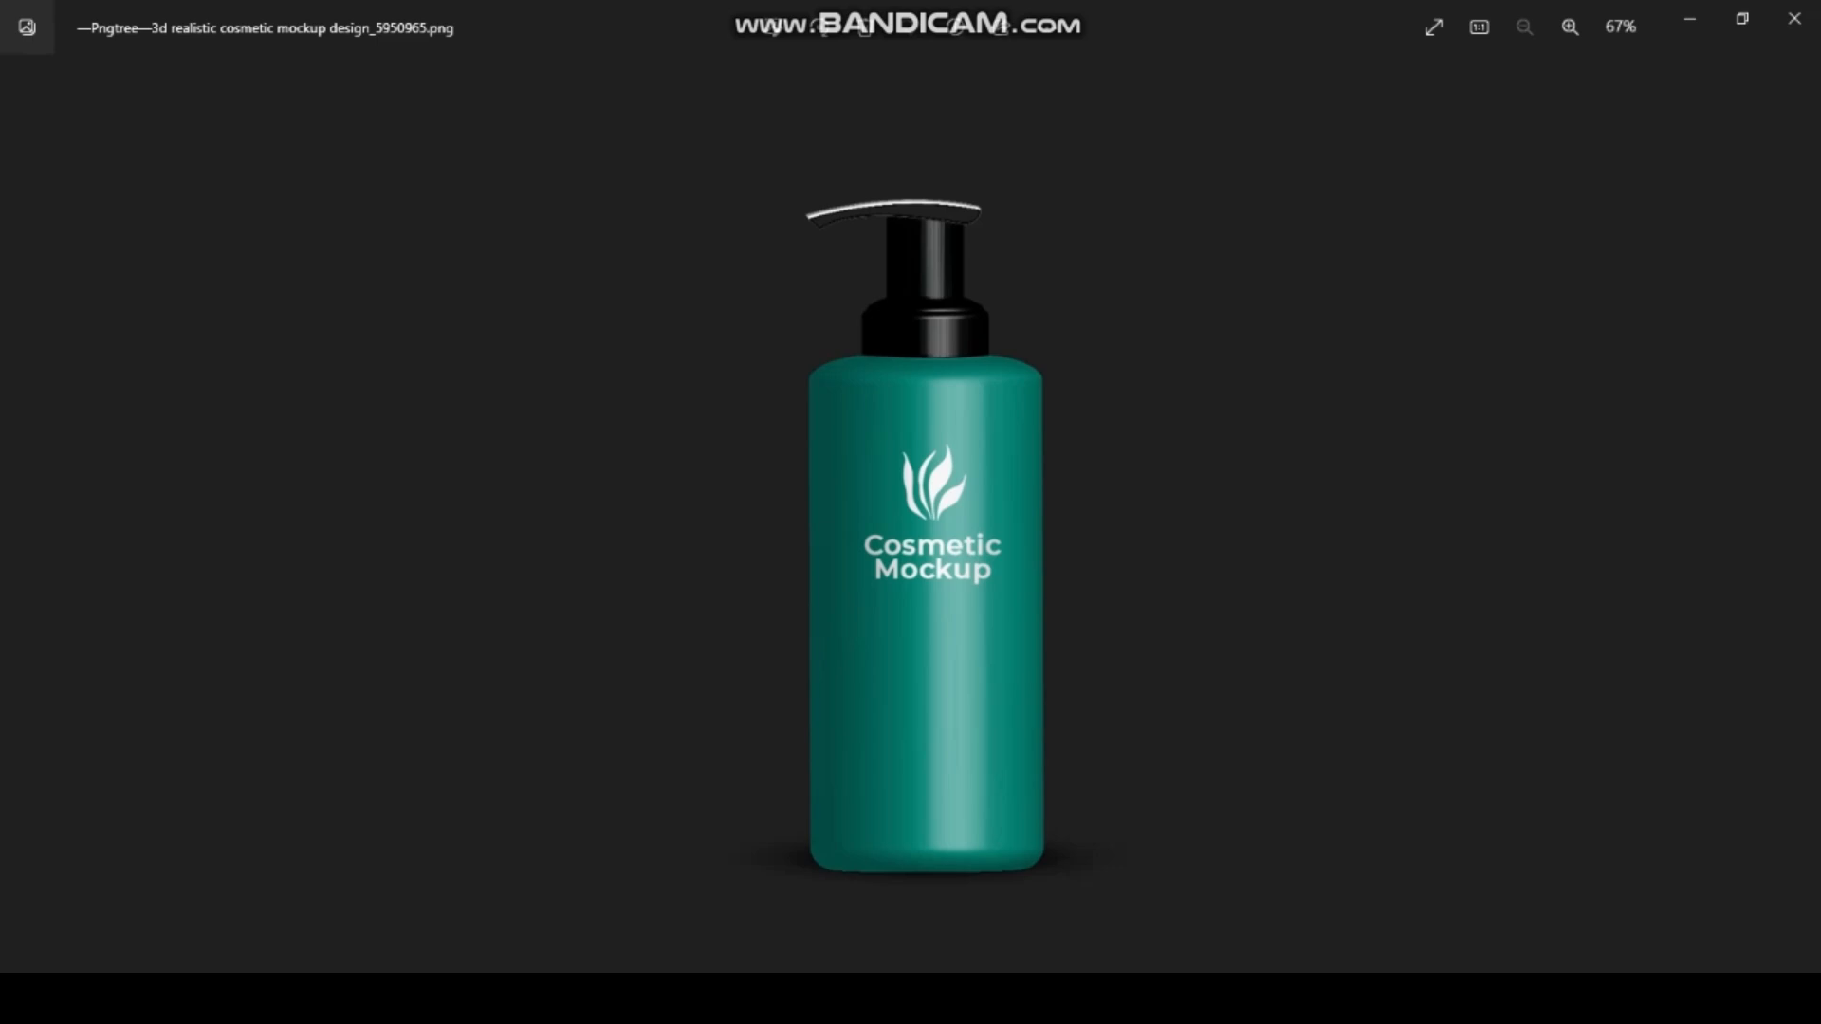
left_click(1795, 18)
left_click_drag(1622, 275, 773, 536)
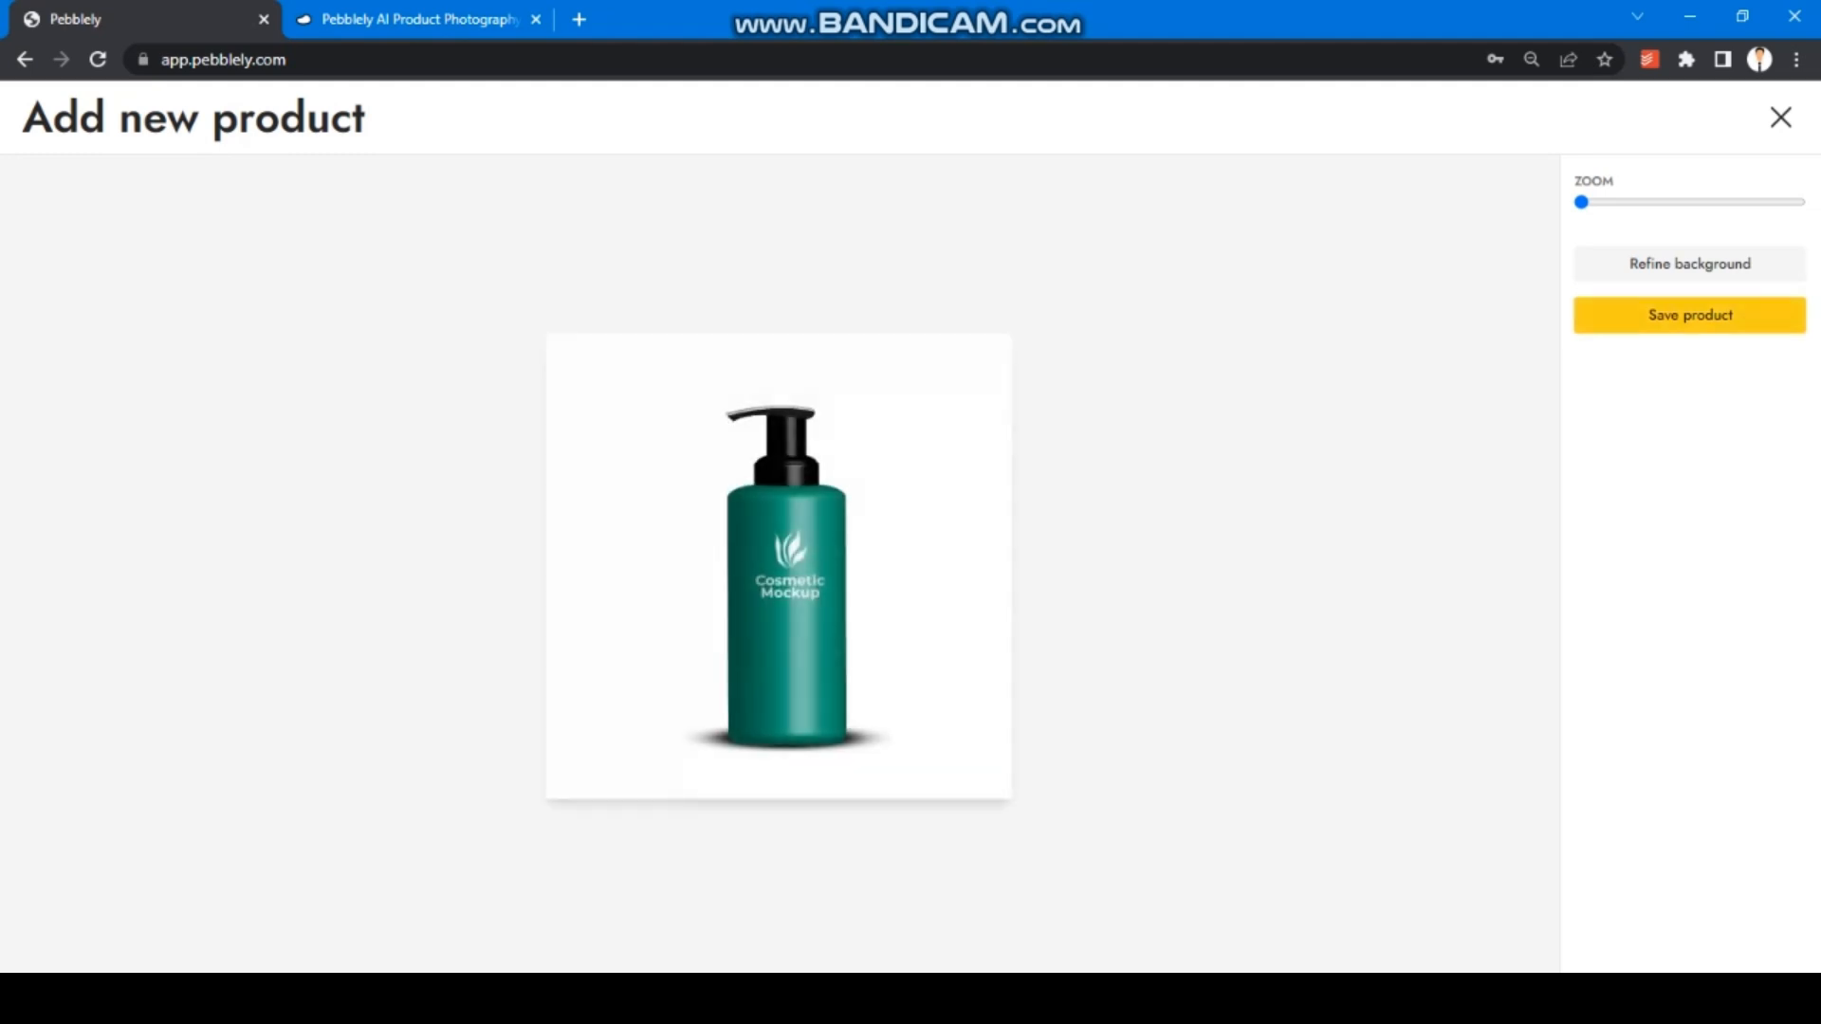
left_click(1690, 315)
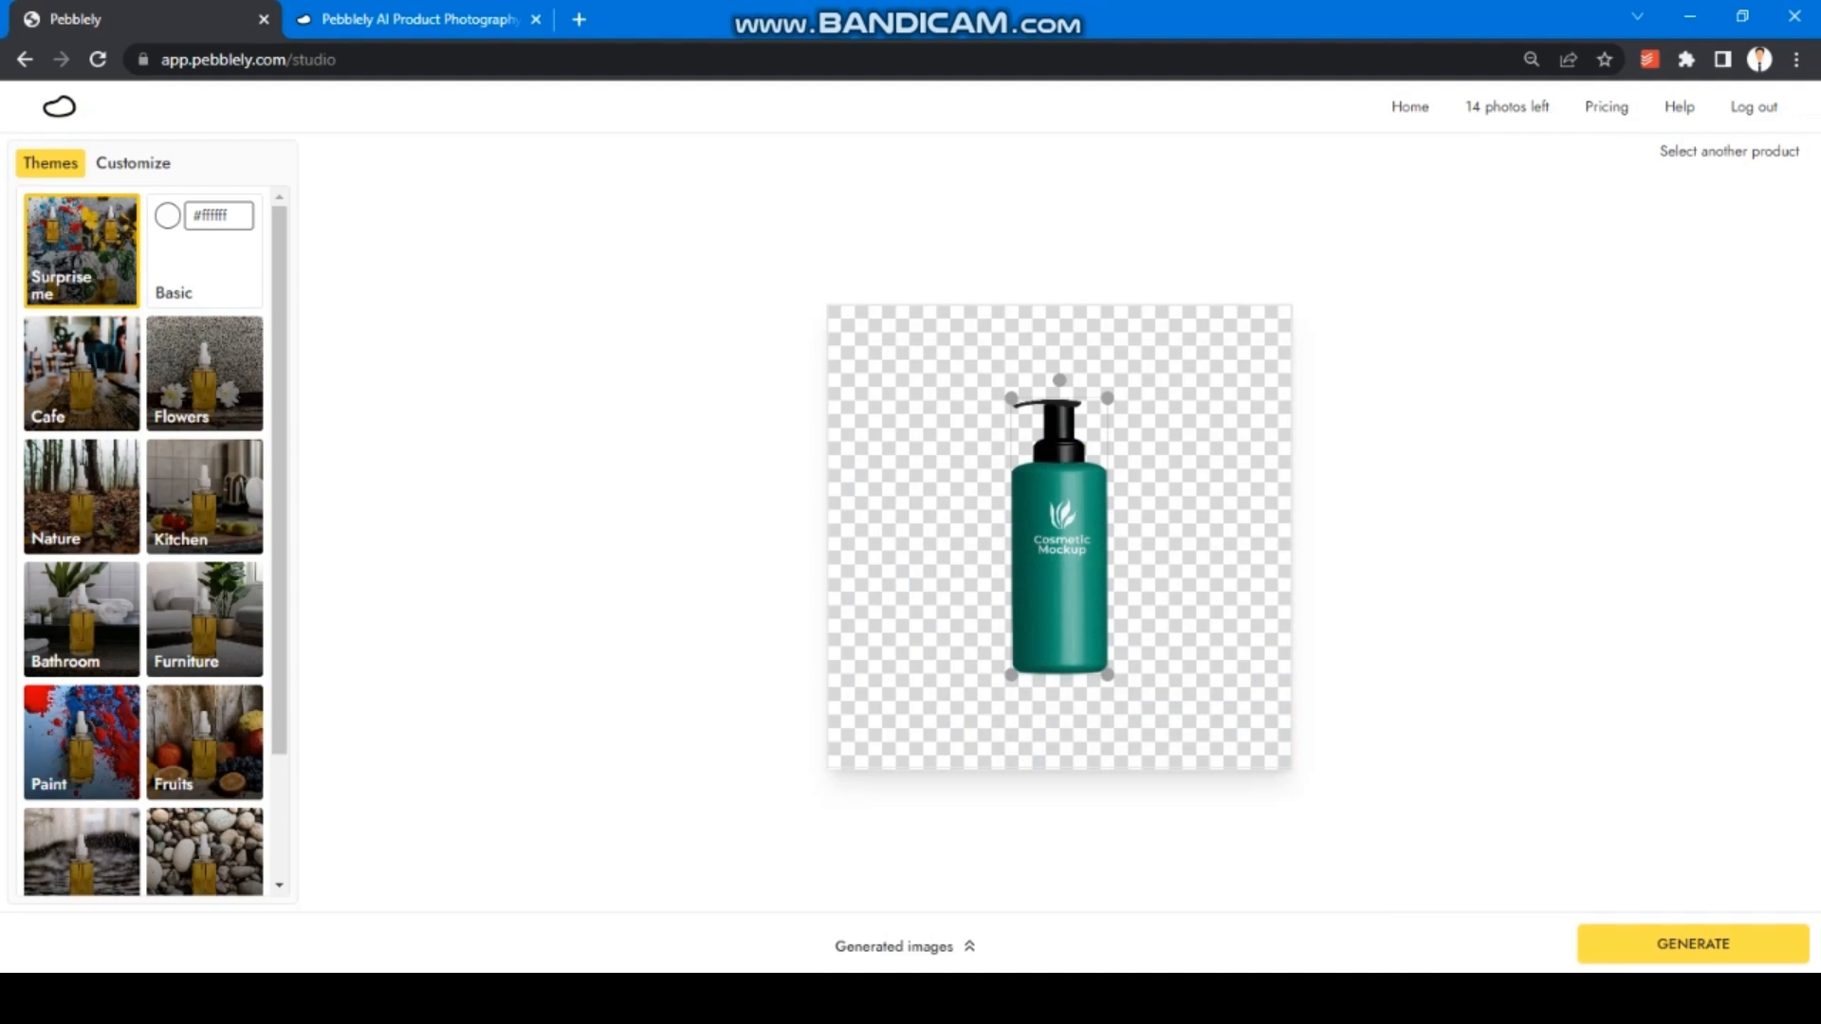
Step: Shrink the bottle slightly while keeping it centred on the canvas, and generate product photos with the Bathroom theme
mouse_move(1011, 398)
left_mouse_down()
mouse_move(1017, 417)
mouse_move(1005, 379)
mouse_move(1015, 409)
left_mouse_up()
mouse_move(1061, 560)
left_mouse_down()
mouse_move(1050, 581)
mouse_move(1061, 559)
mouse_move(906, 584)
mouse_move(1065, 540)
mouse_move(1059, 555)
left_mouse_up()
scroll(143, 541, "down", 2)
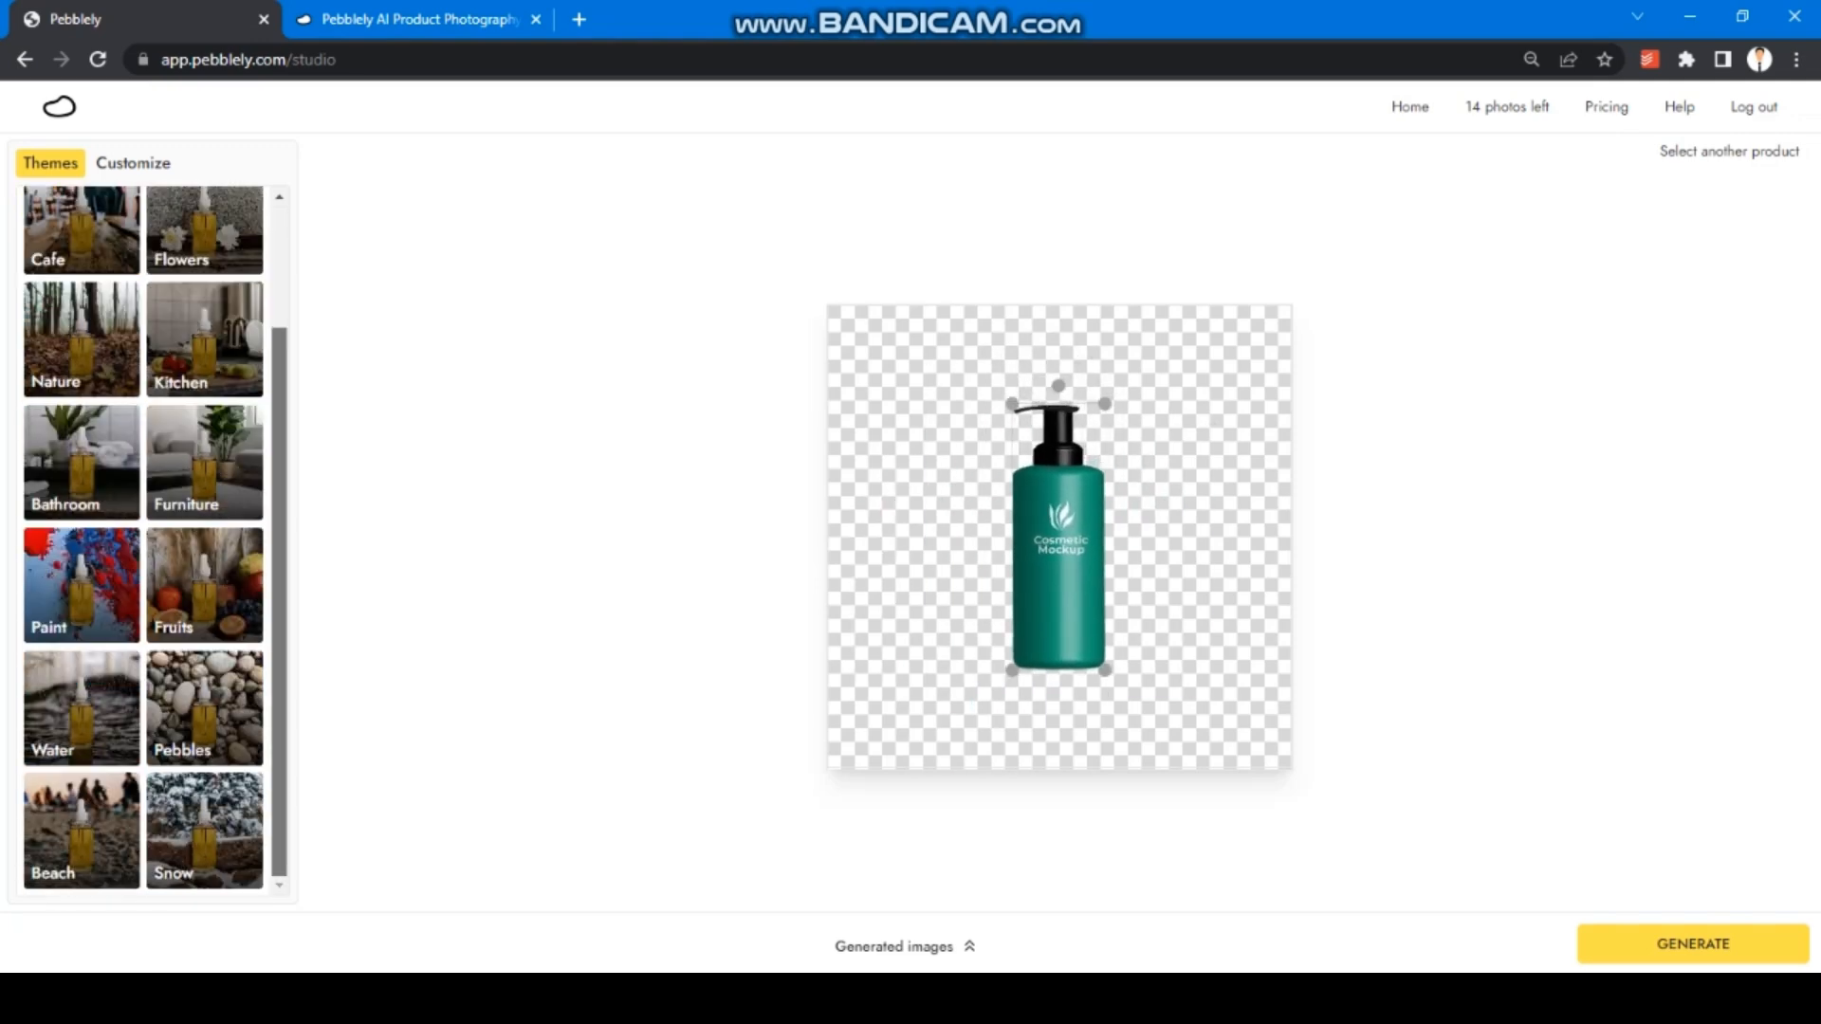
scroll(142, 541, "up", 2)
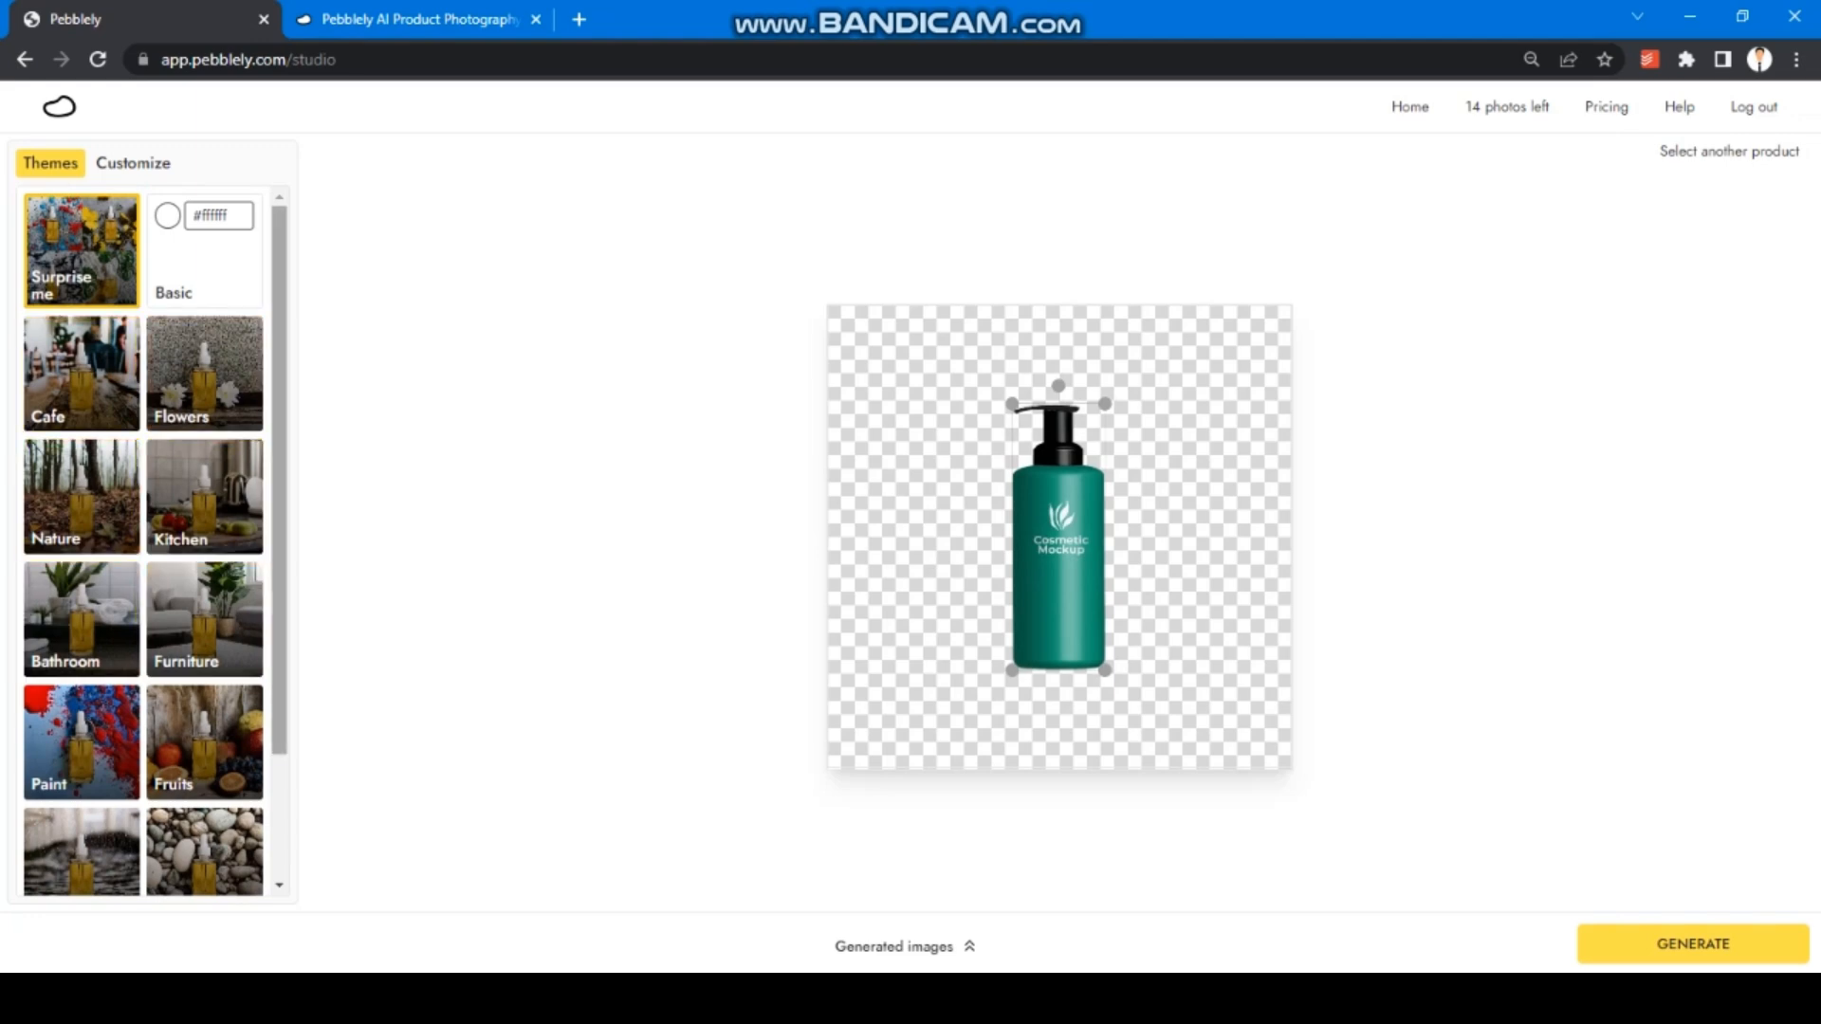
scroll(142, 541, "down", 2)
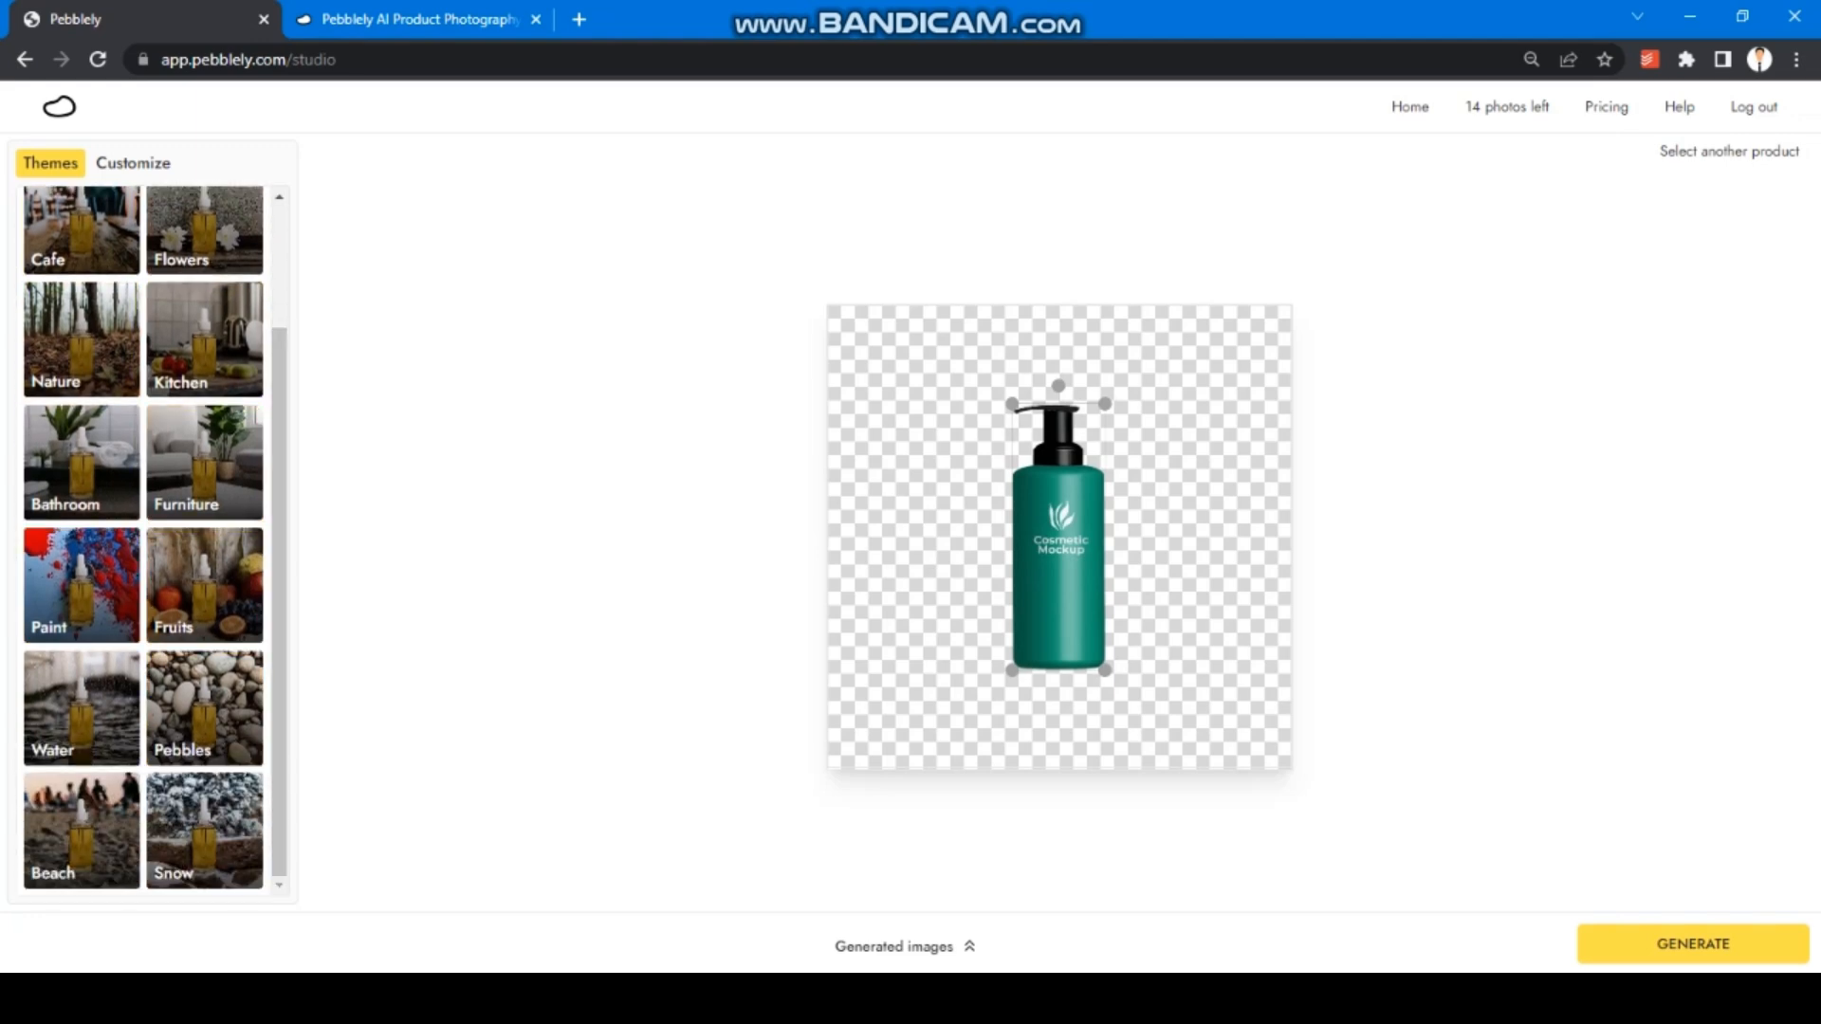
left_click(133, 163)
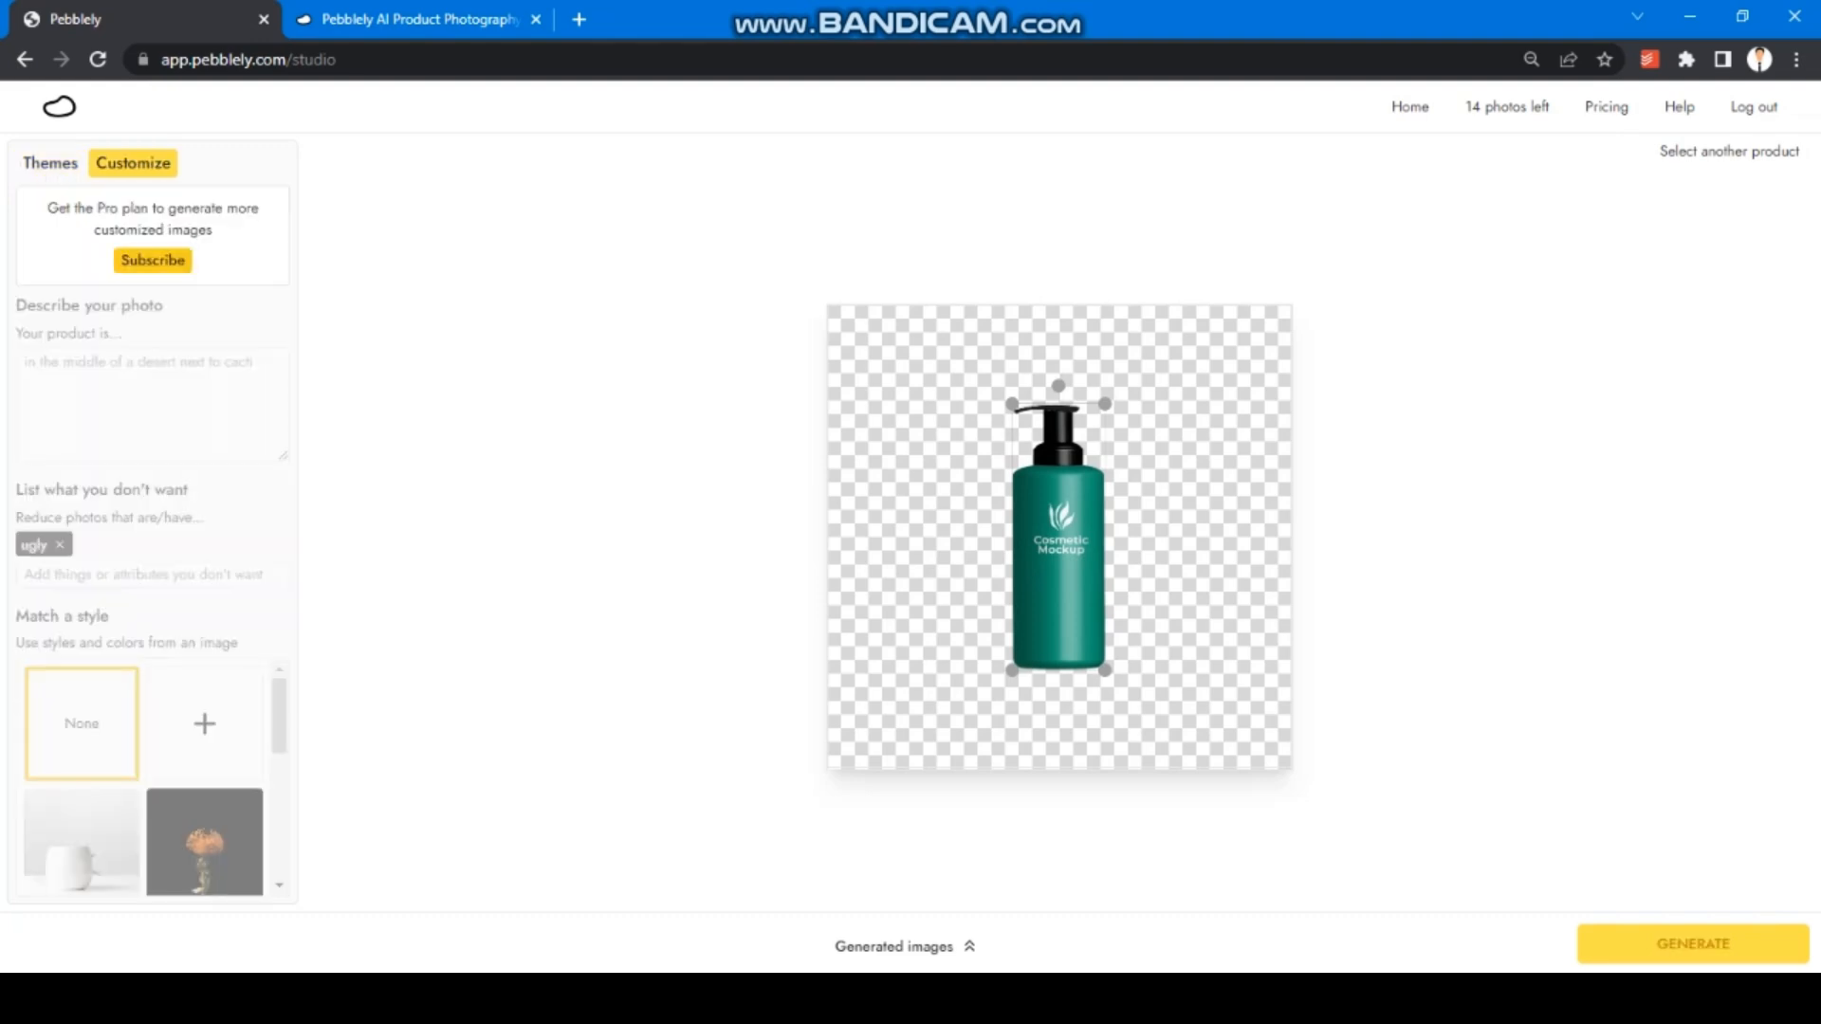
left_click(50, 163)
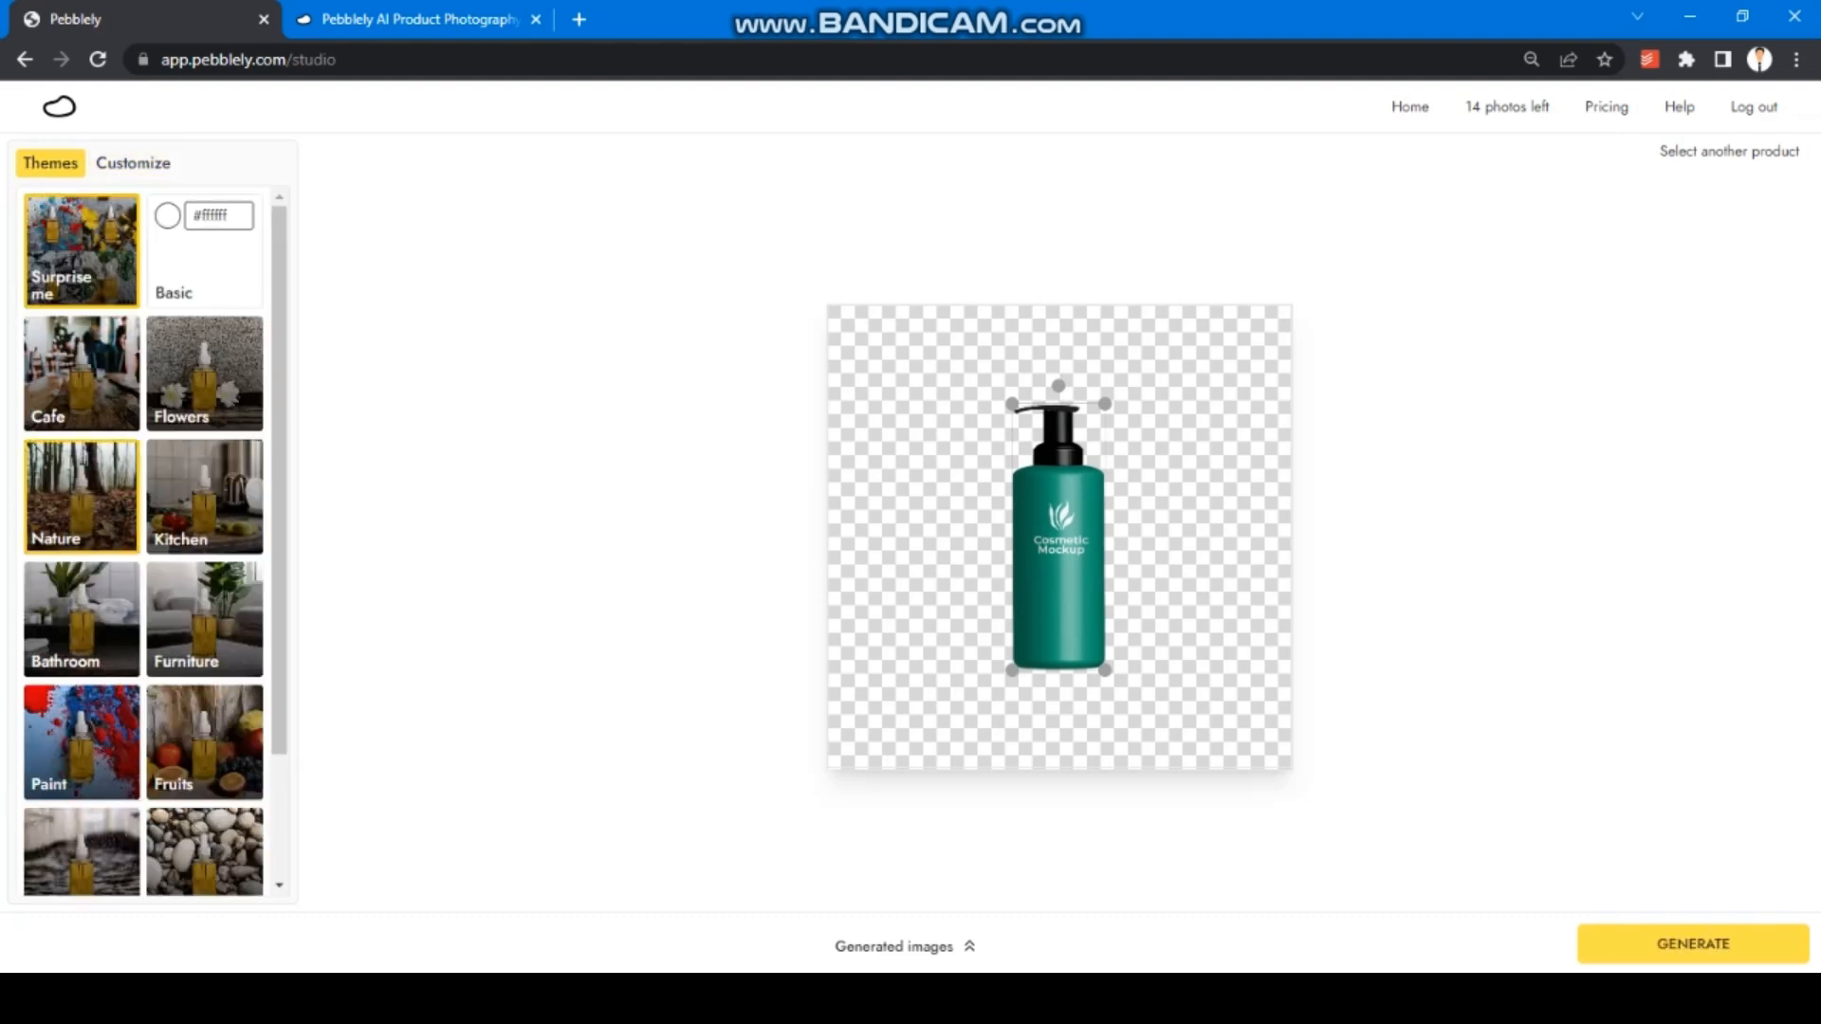
scroll(143, 540, "down", 1)
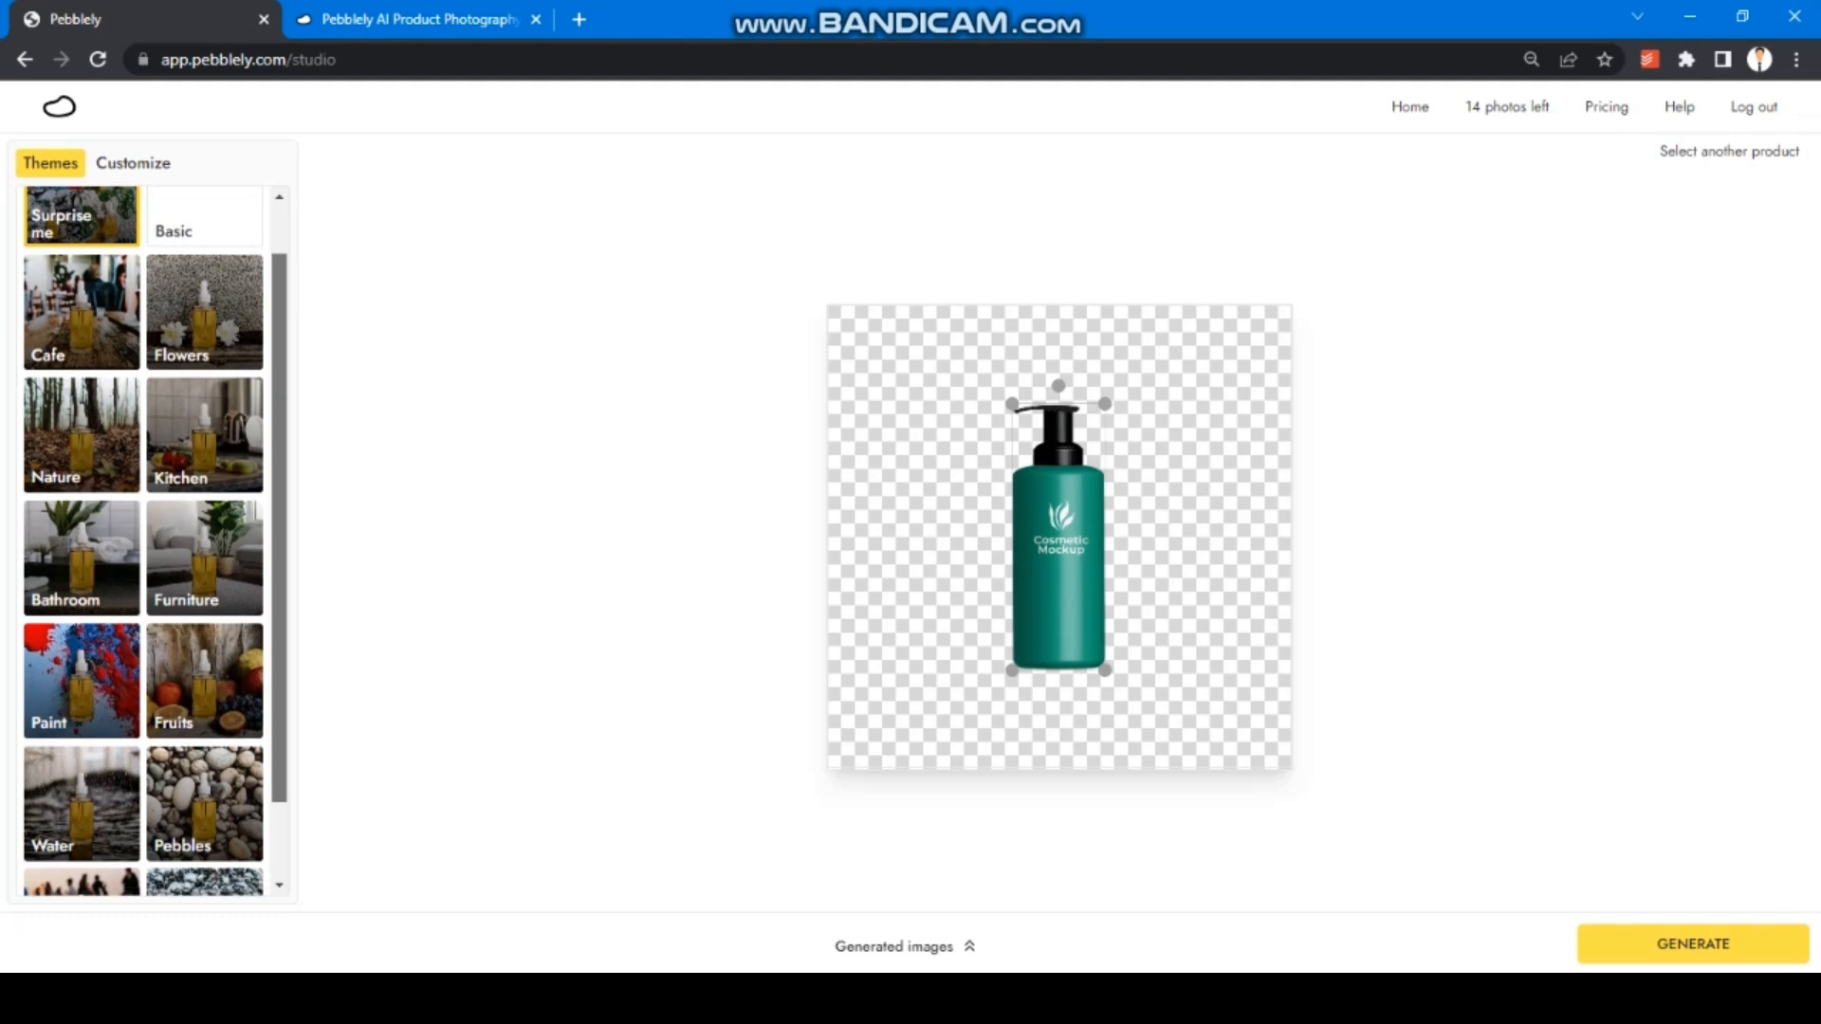
scroll(81, 462, "down", 2)
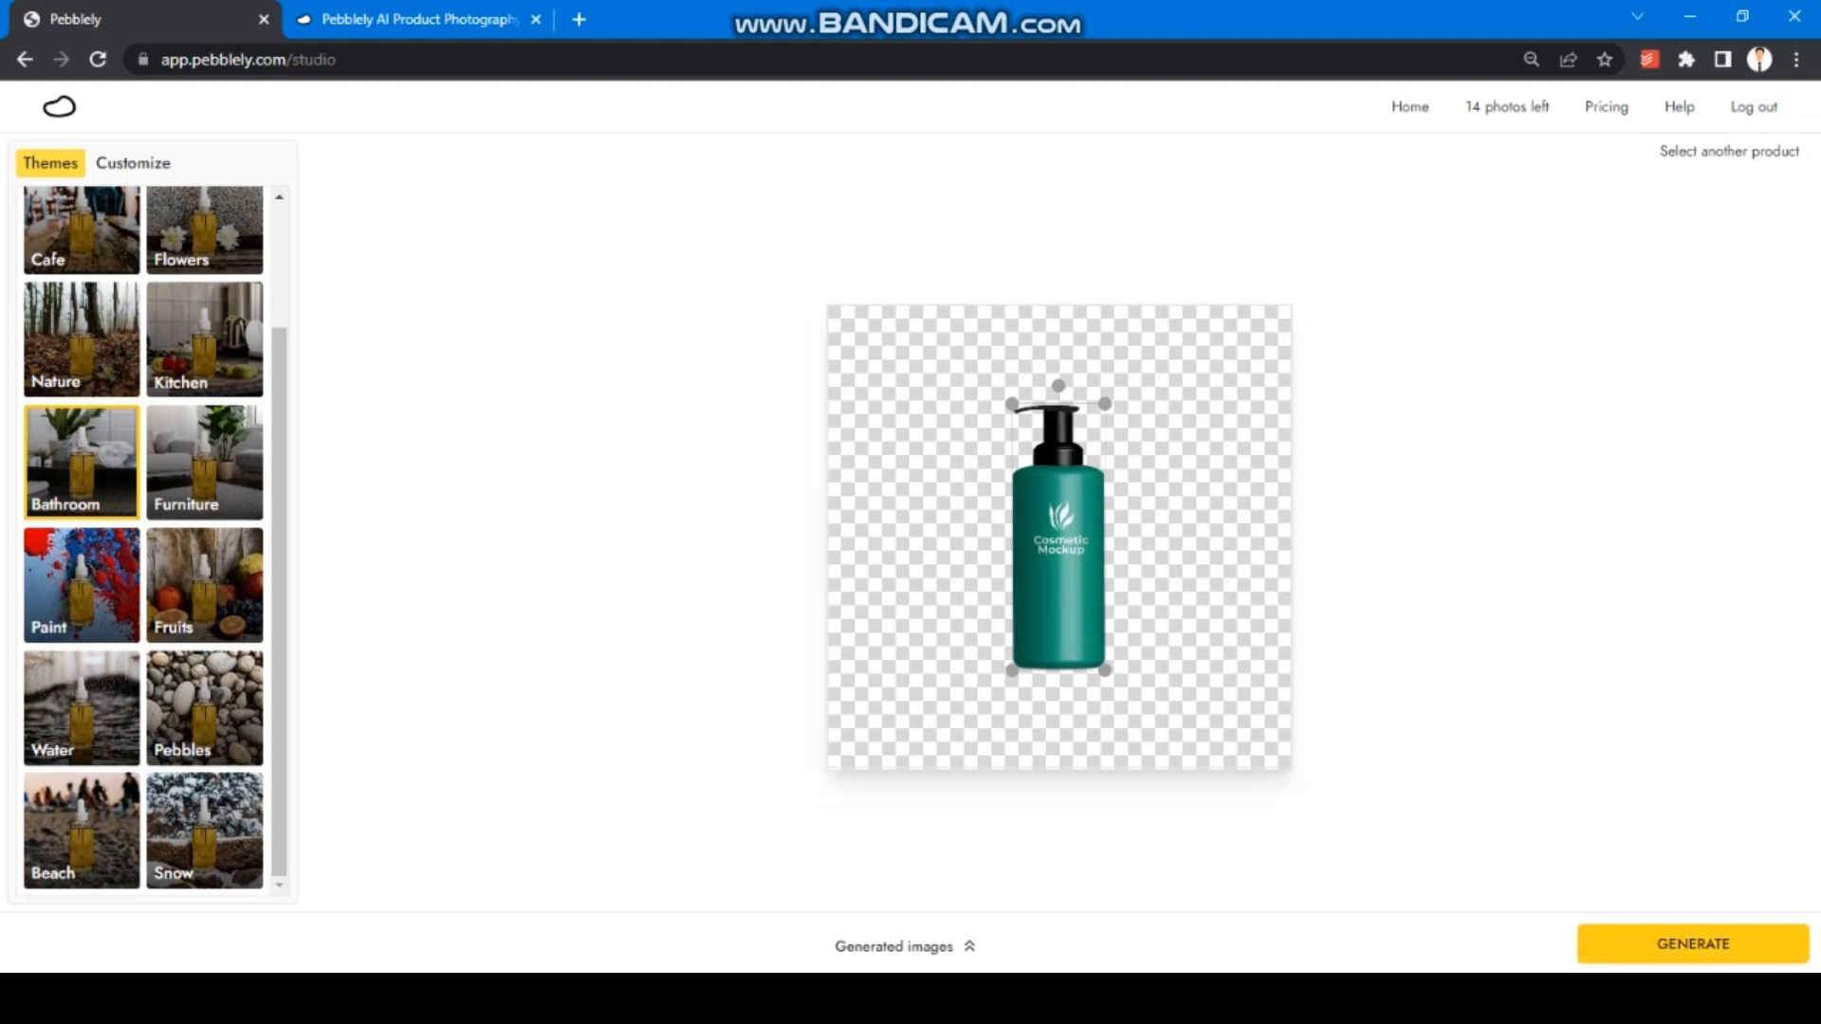
left_click(1694, 944)
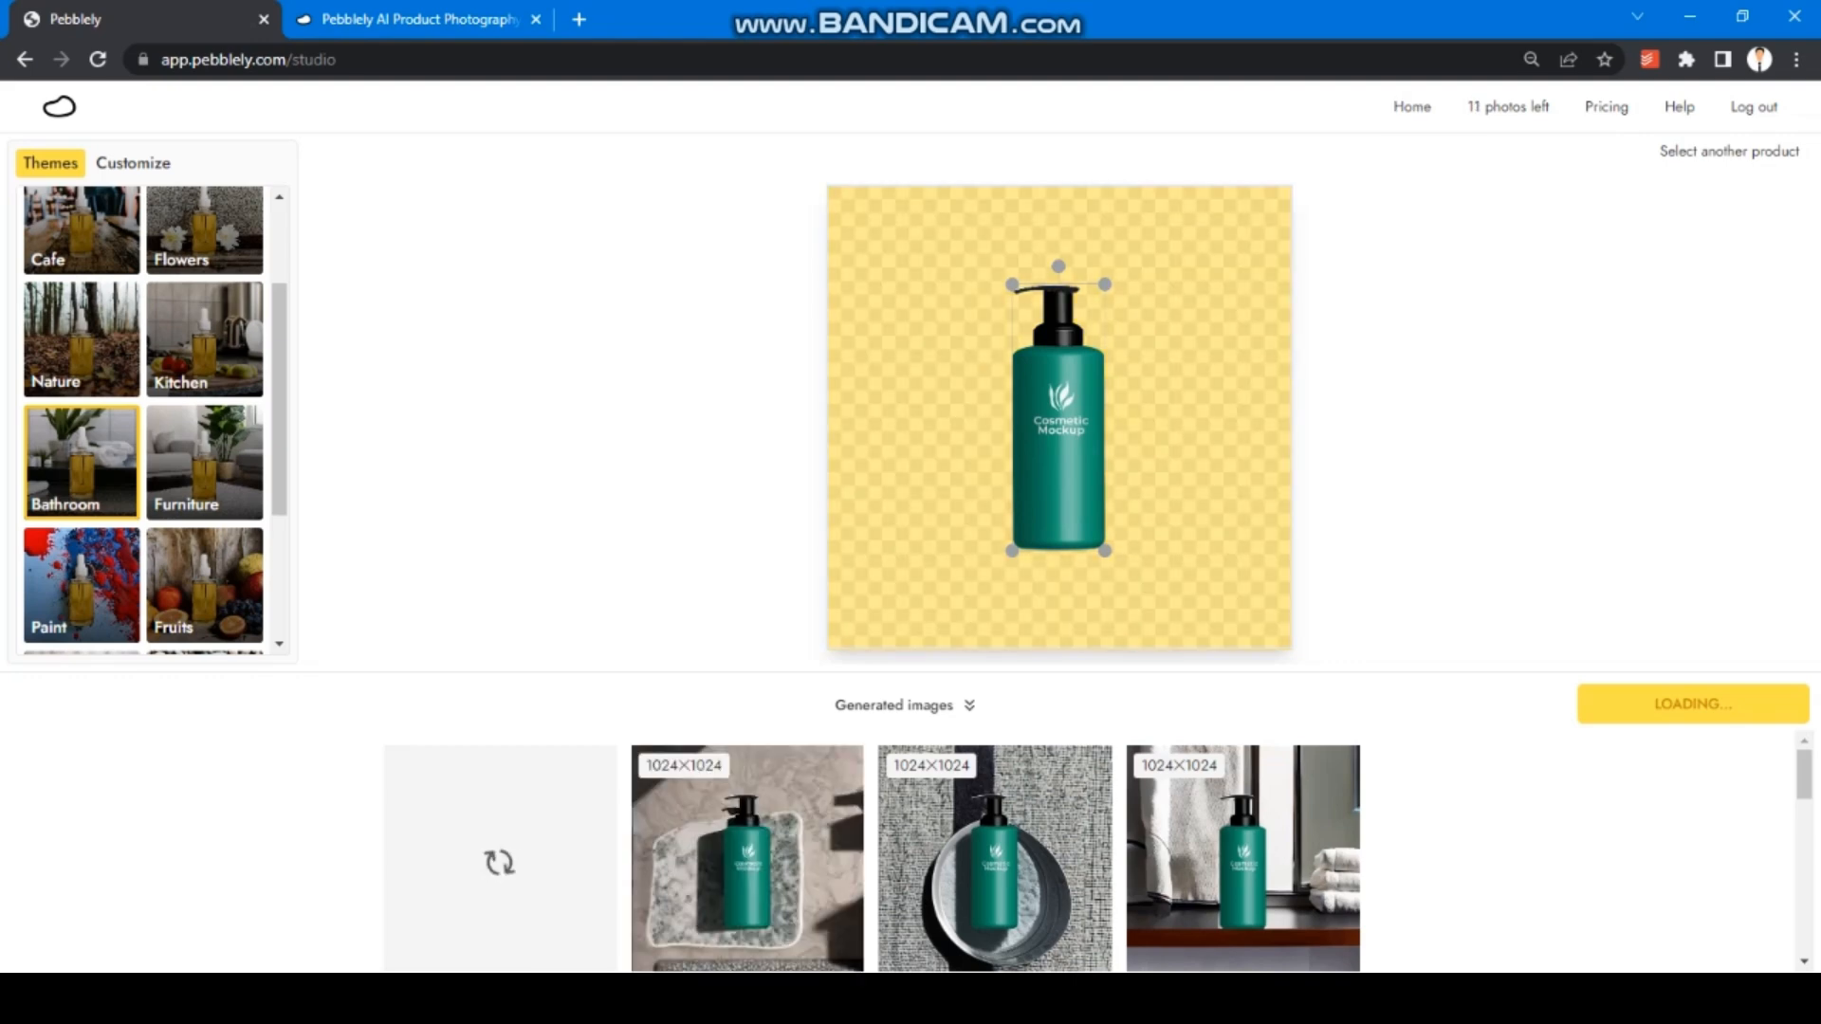
Step: View each of the four generated Bathroom photos of the bottle at full size, one after another
left_click(1243, 861)
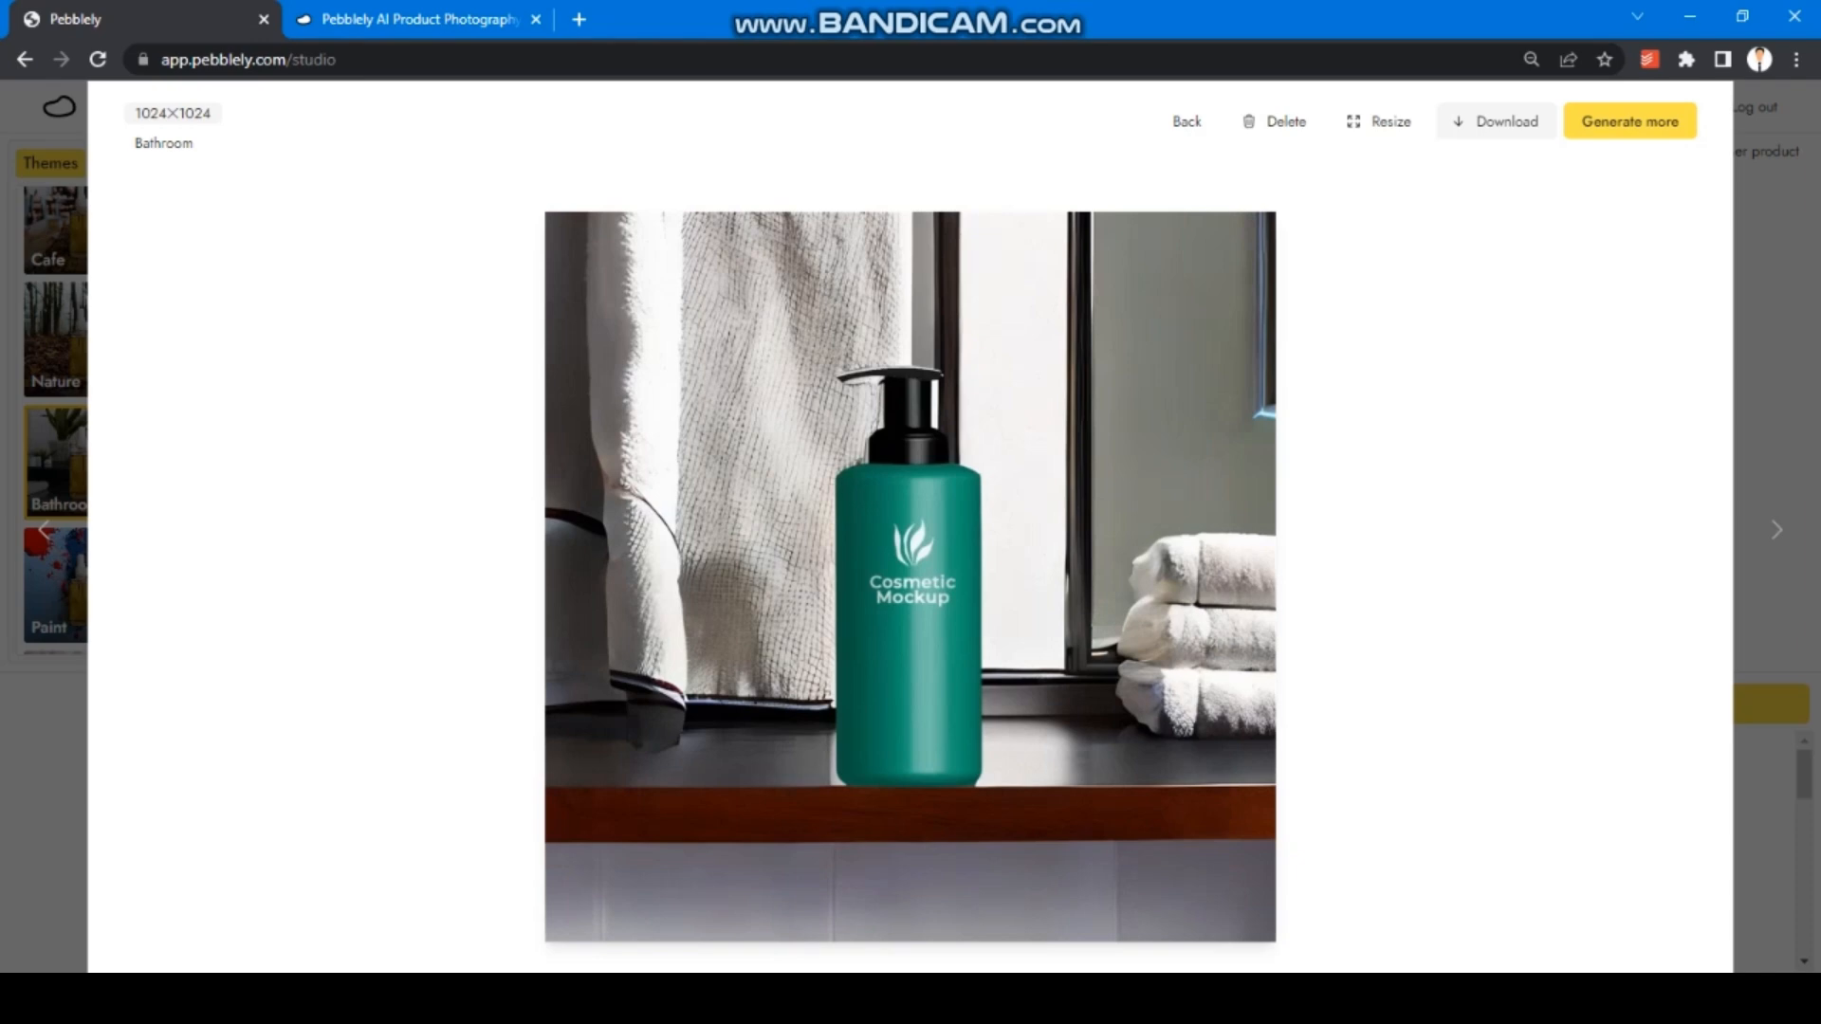
key("Escape")
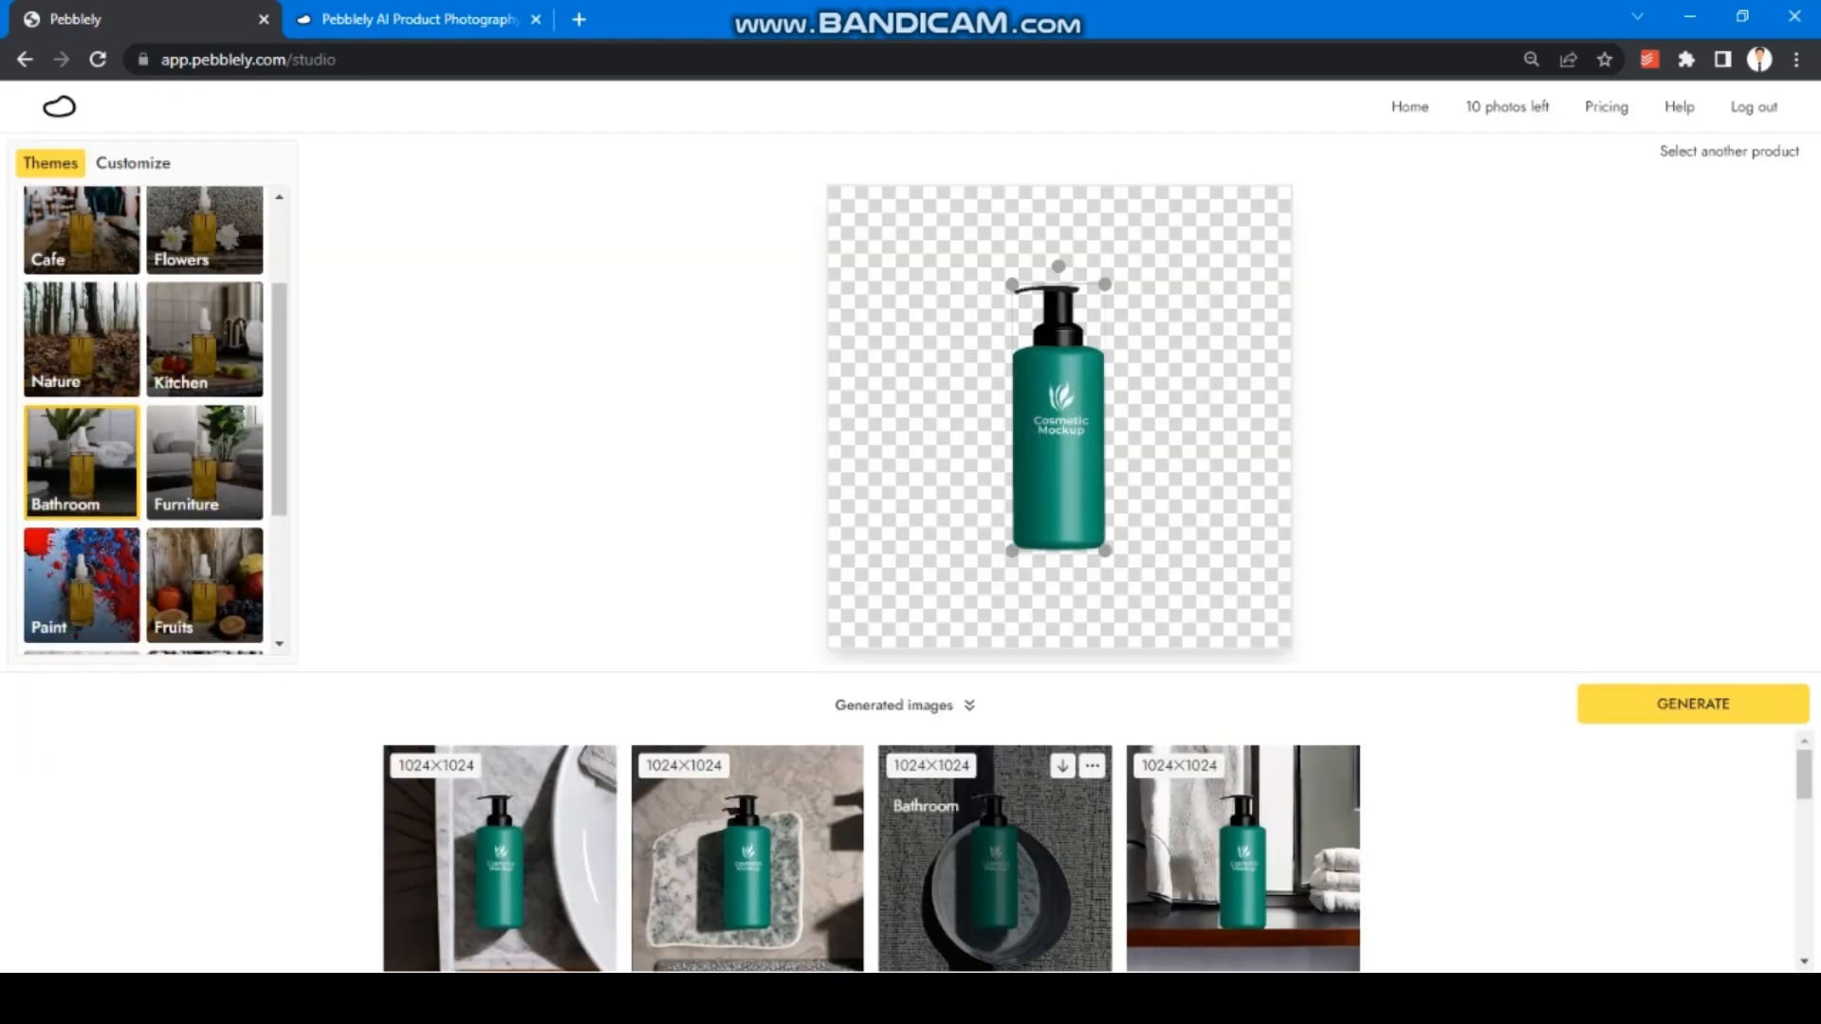
left_click(996, 858)
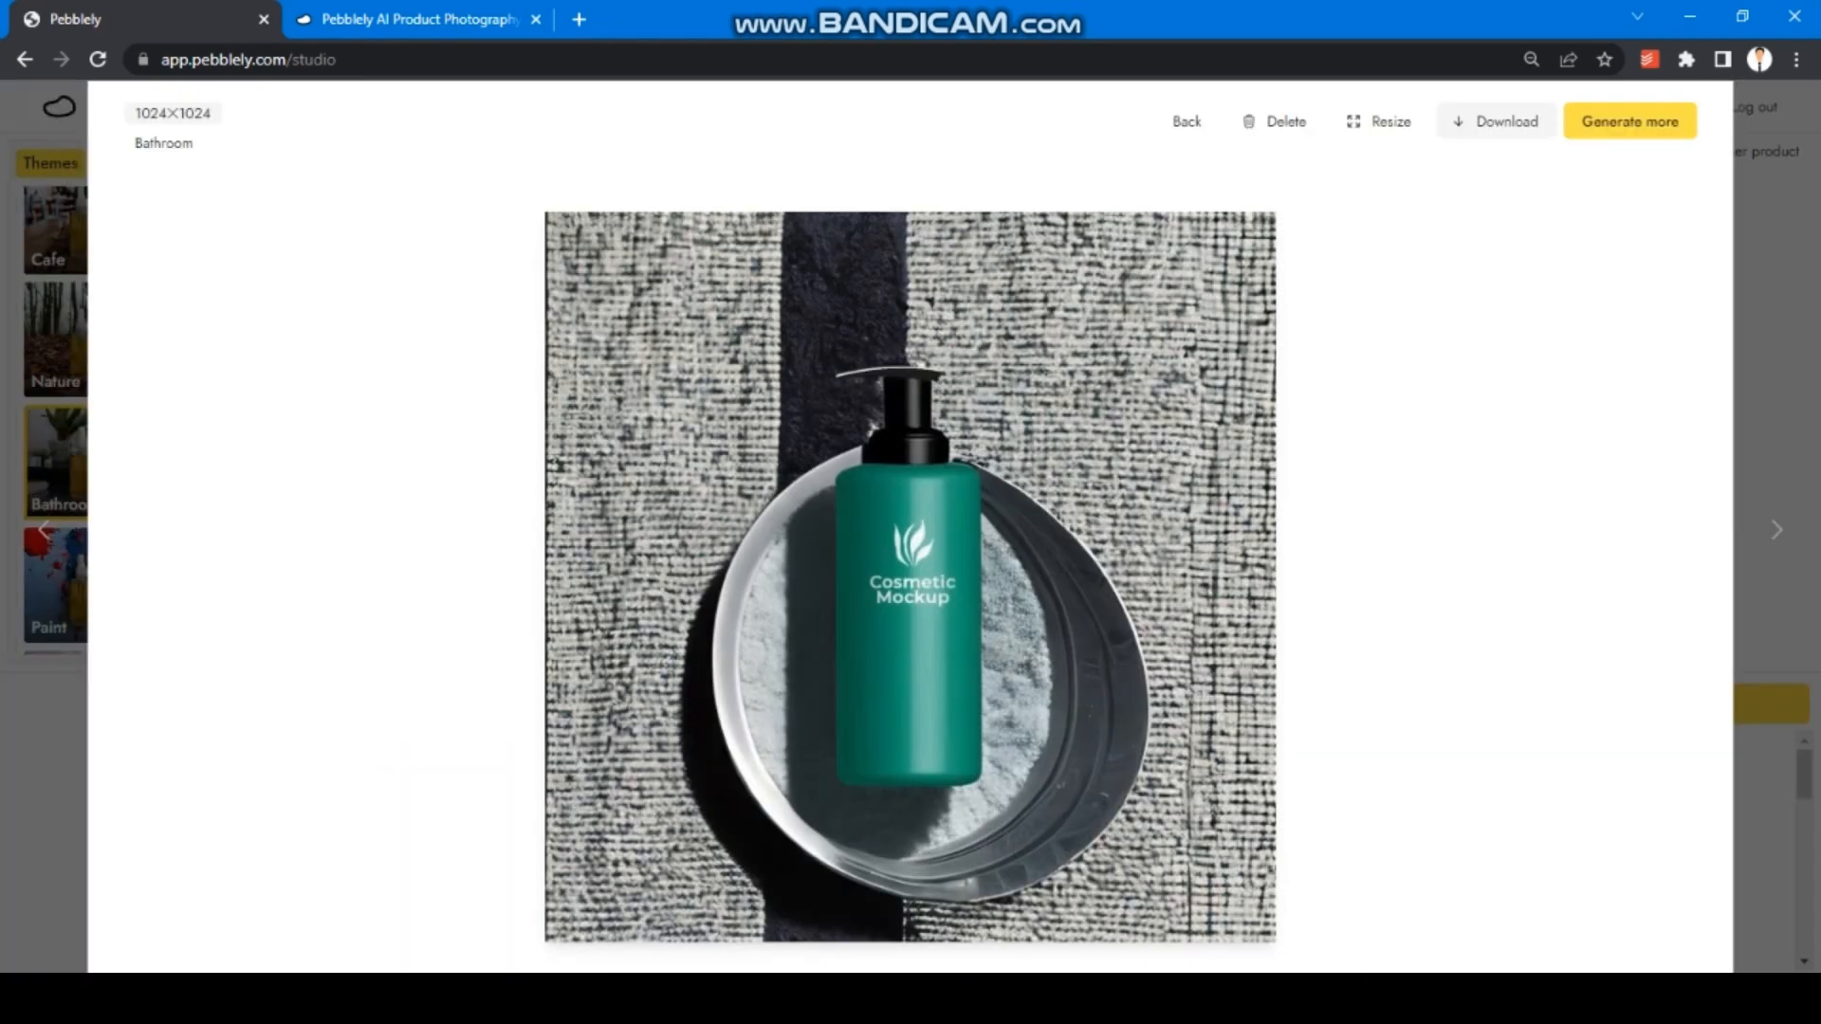
key("Escape")
left_click(747, 859)
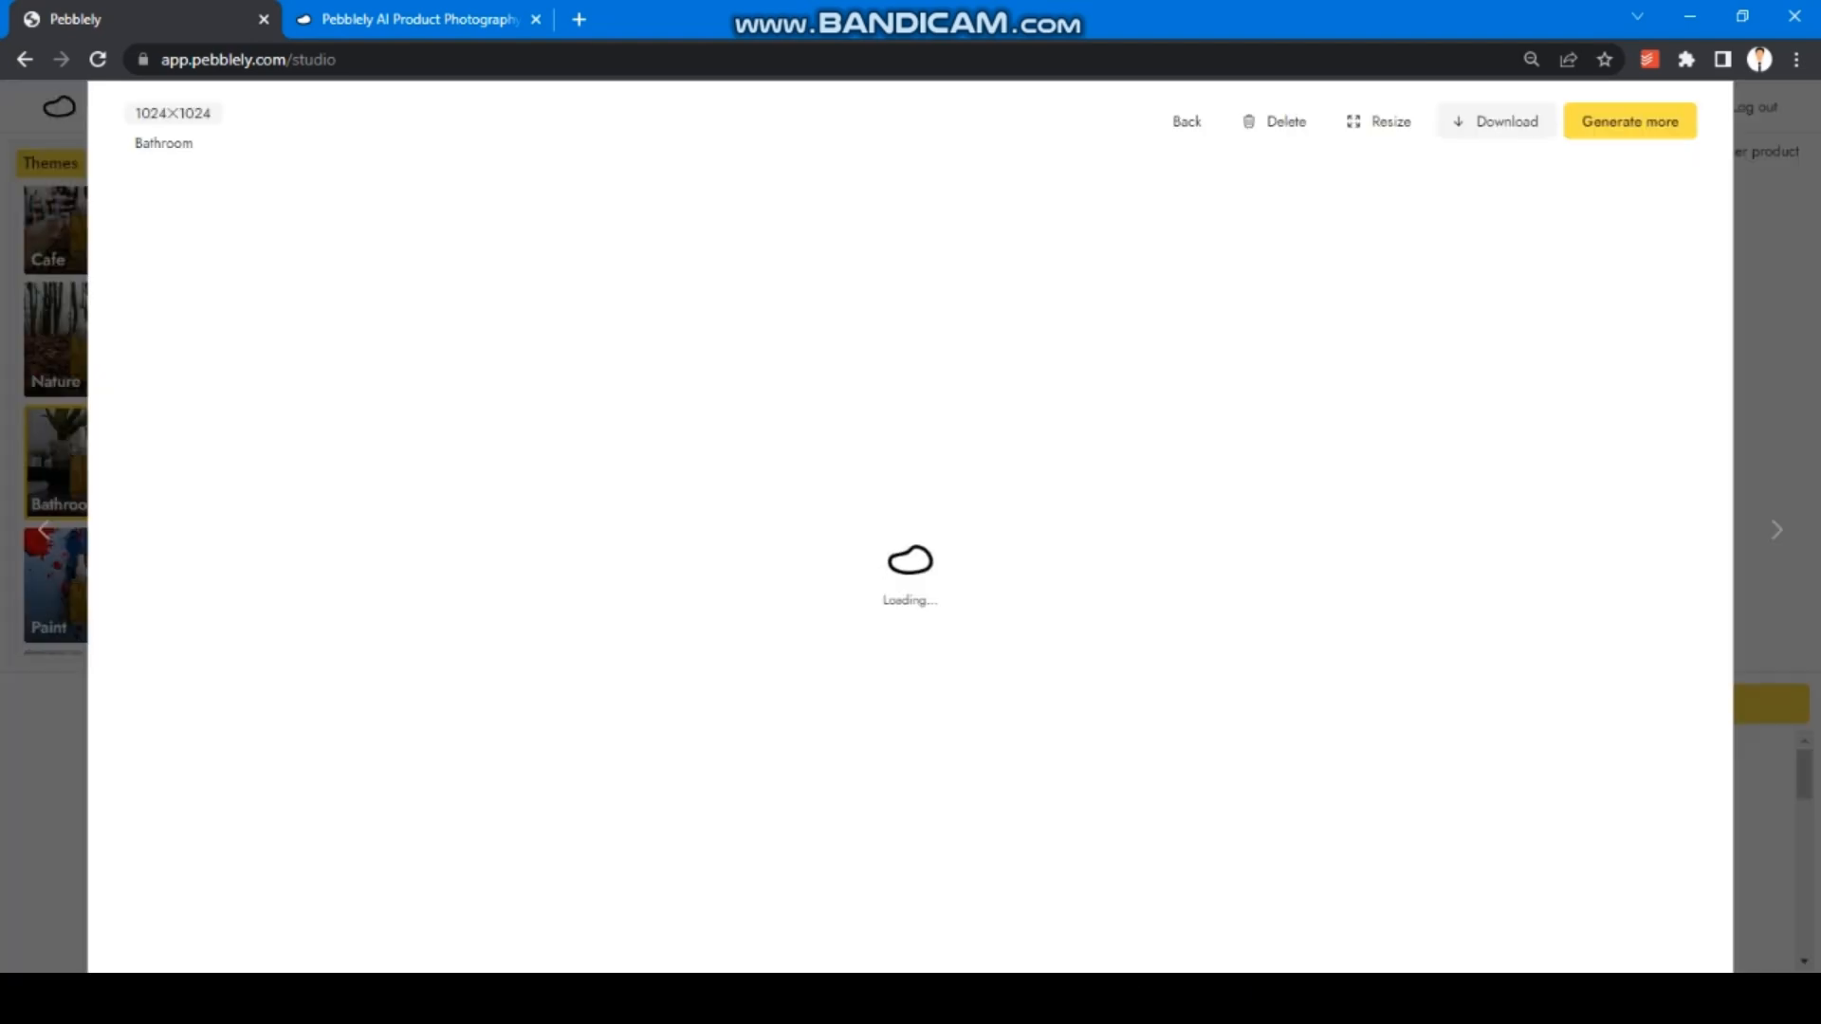
key("Escape")
left_click(496, 858)
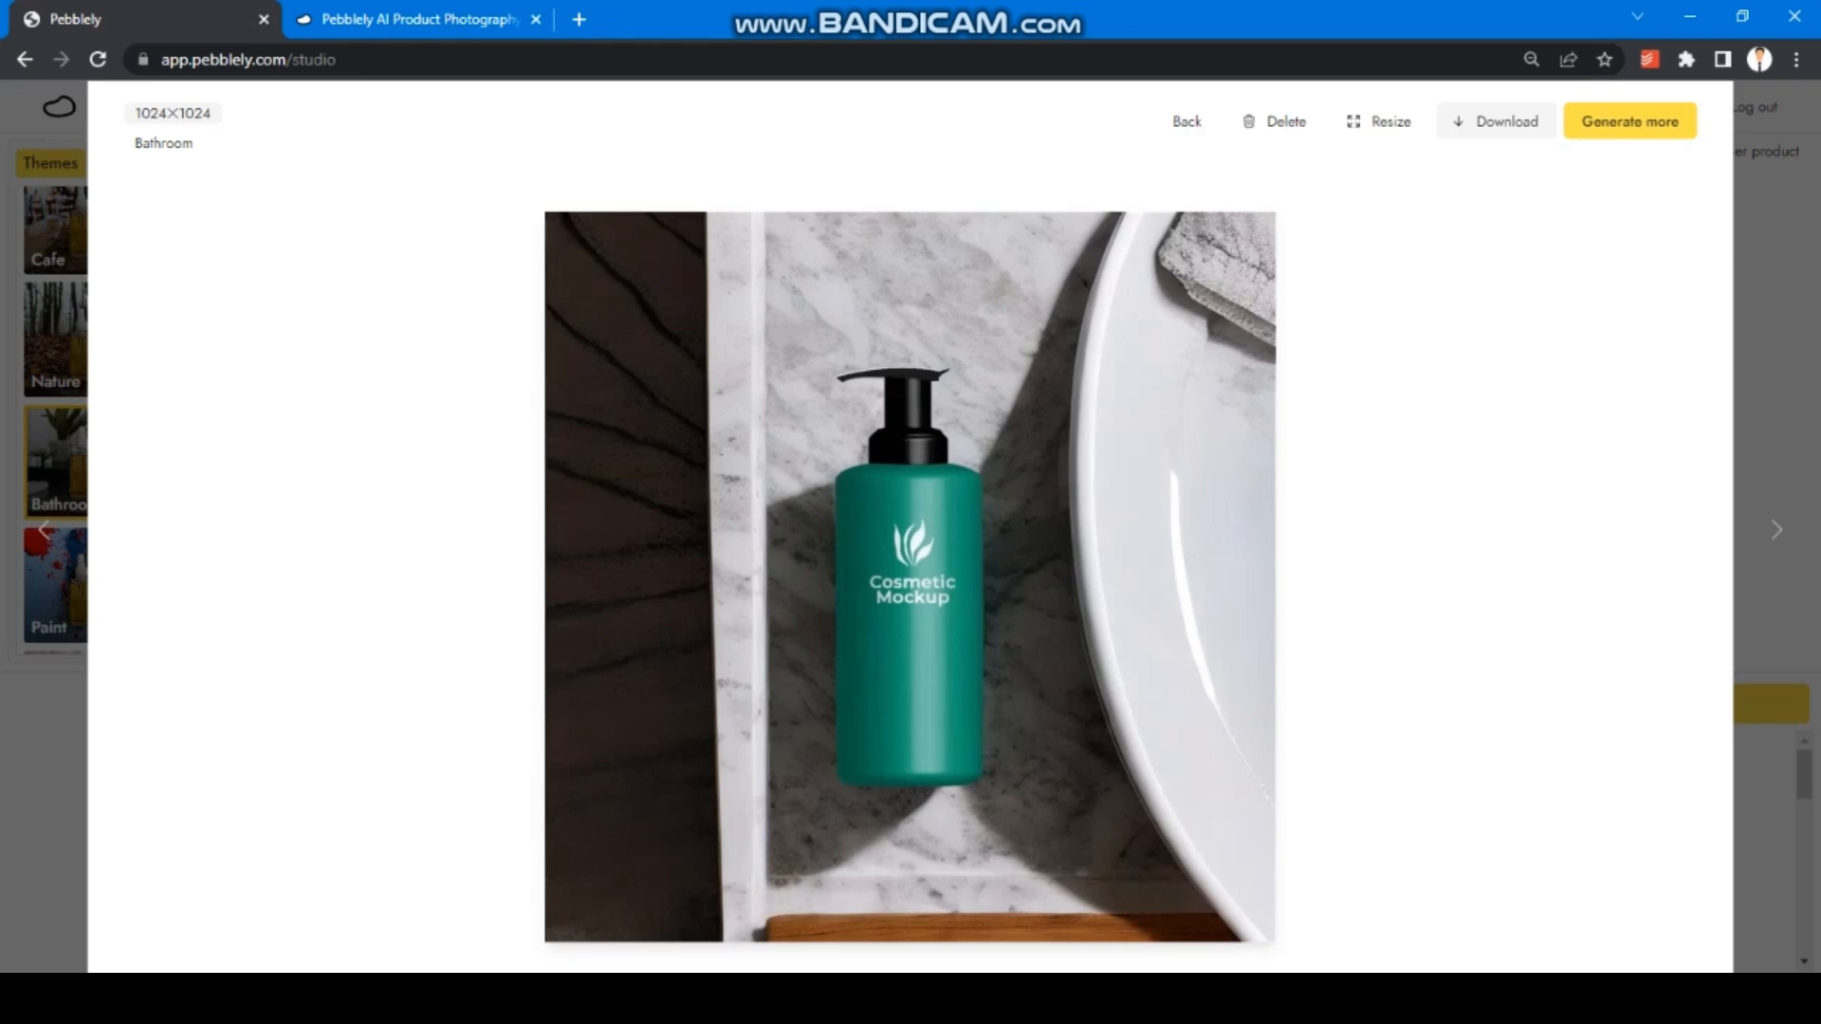
key("Escape")
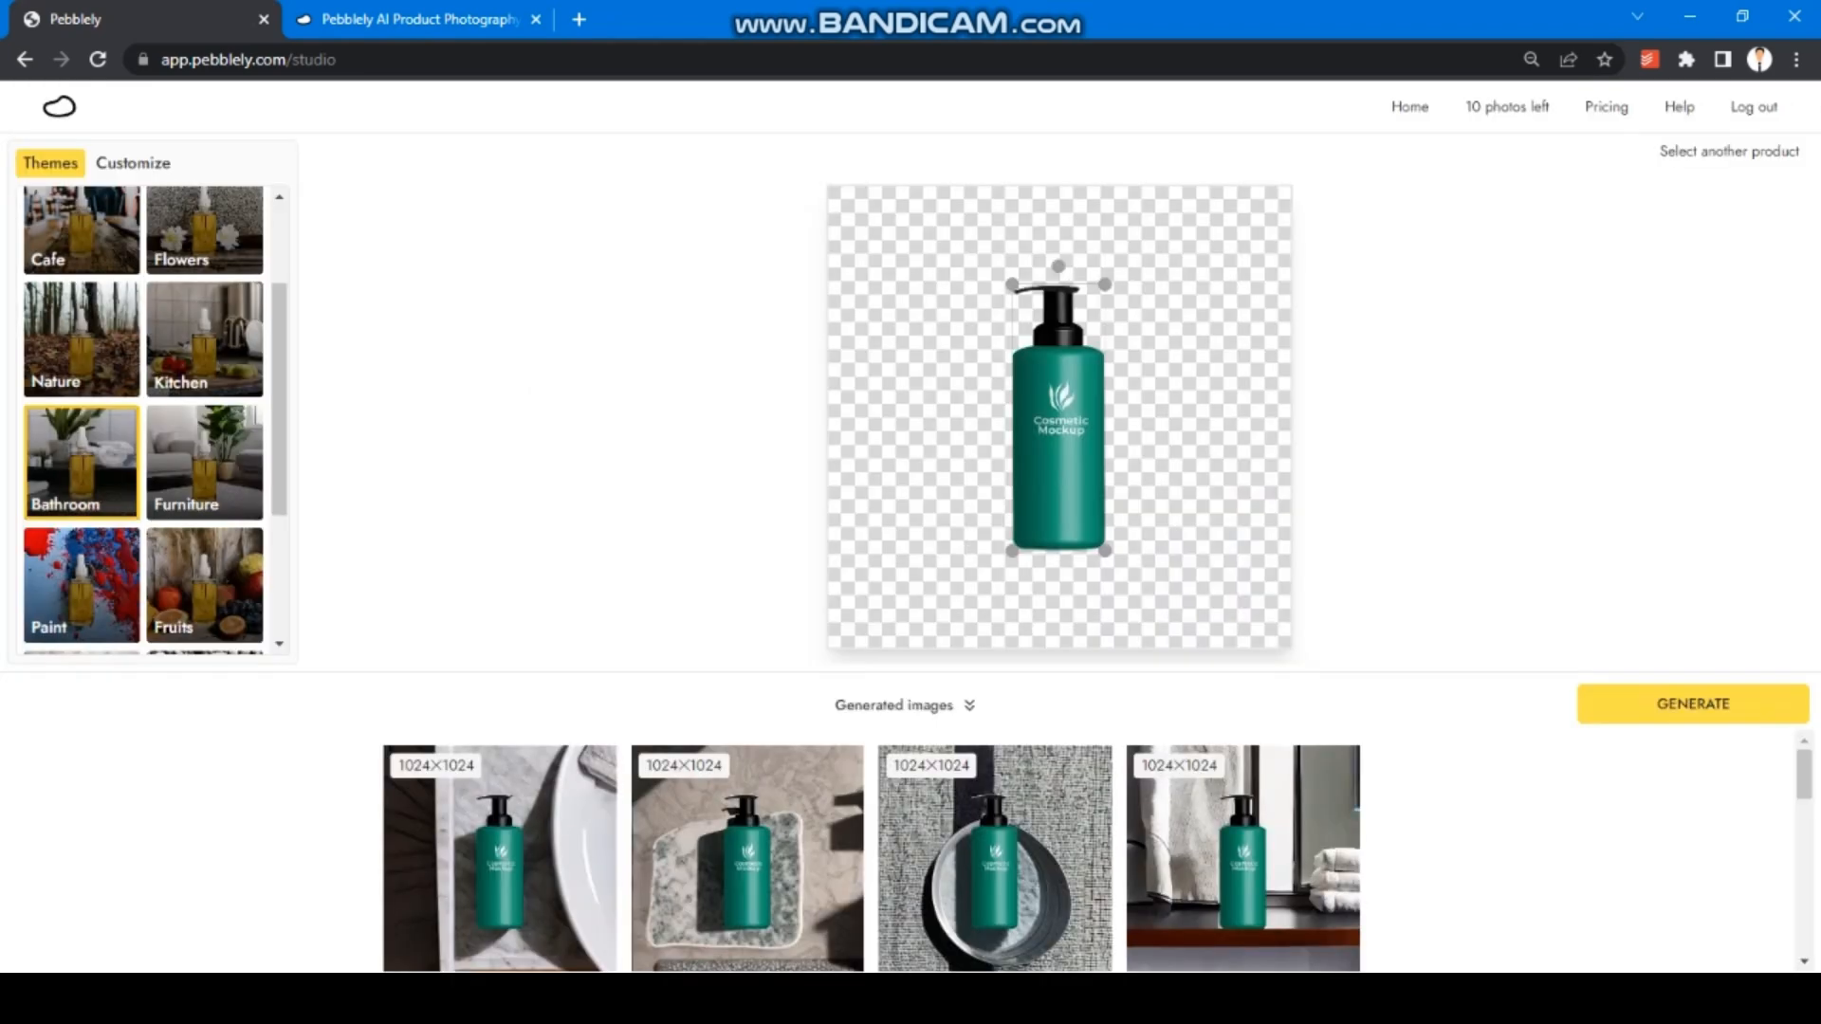
Step: Shrink the bottle to about half its size, place it left of the canvas centre, and generate photos with the Nature theme
left_click_drag(279, 399, 279, 356)
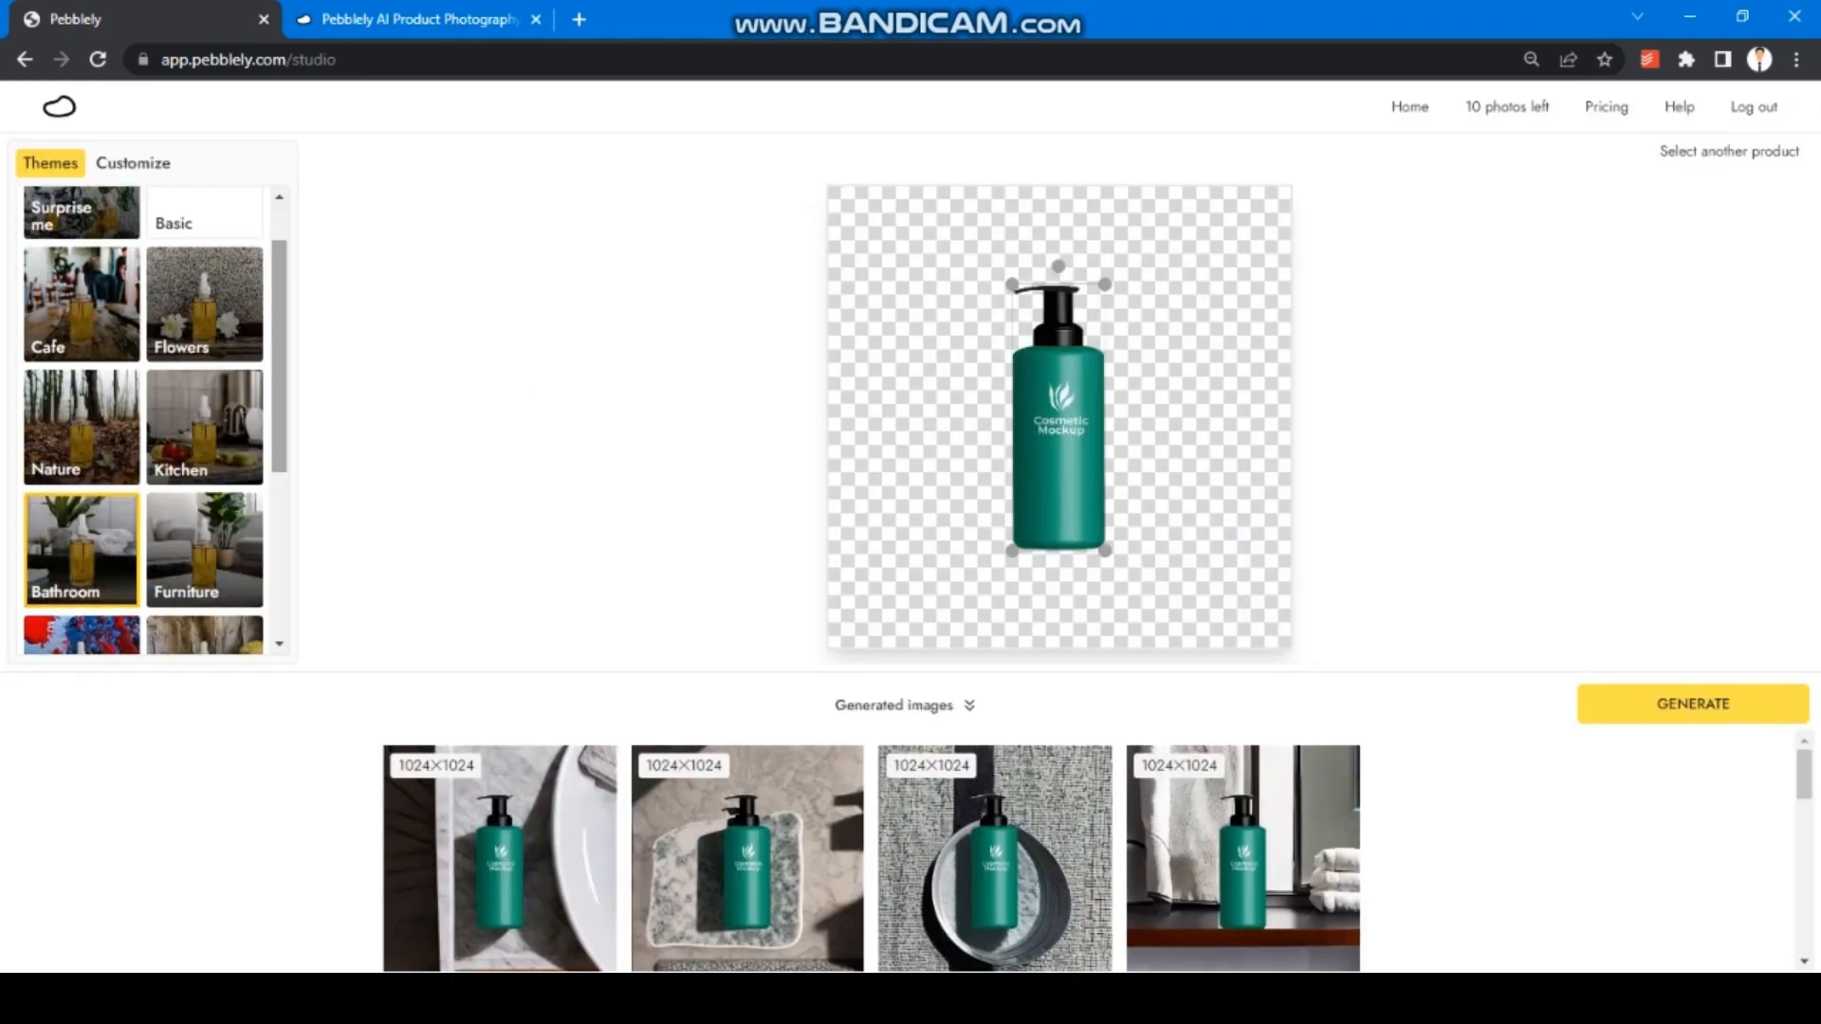
left_click(82, 428)
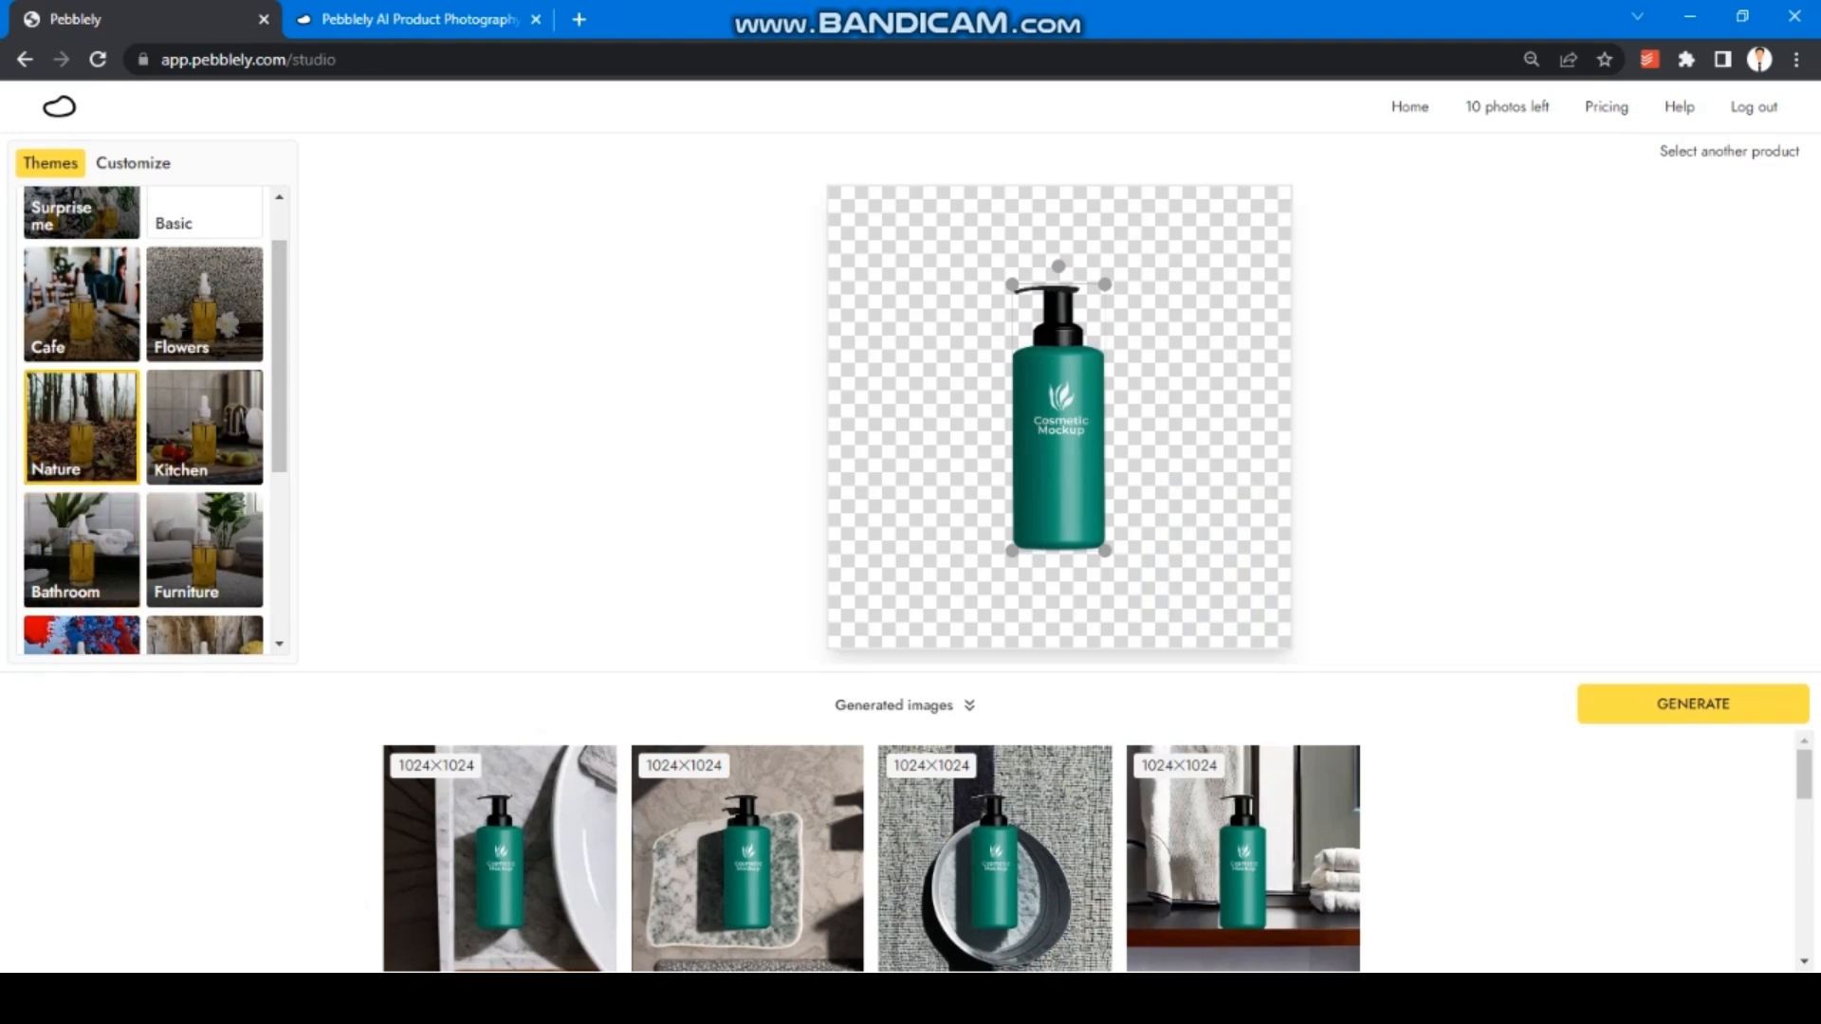
left_click_drag(1012, 283, 1053, 403)
left_click_drag(1079, 475, 951, 456)
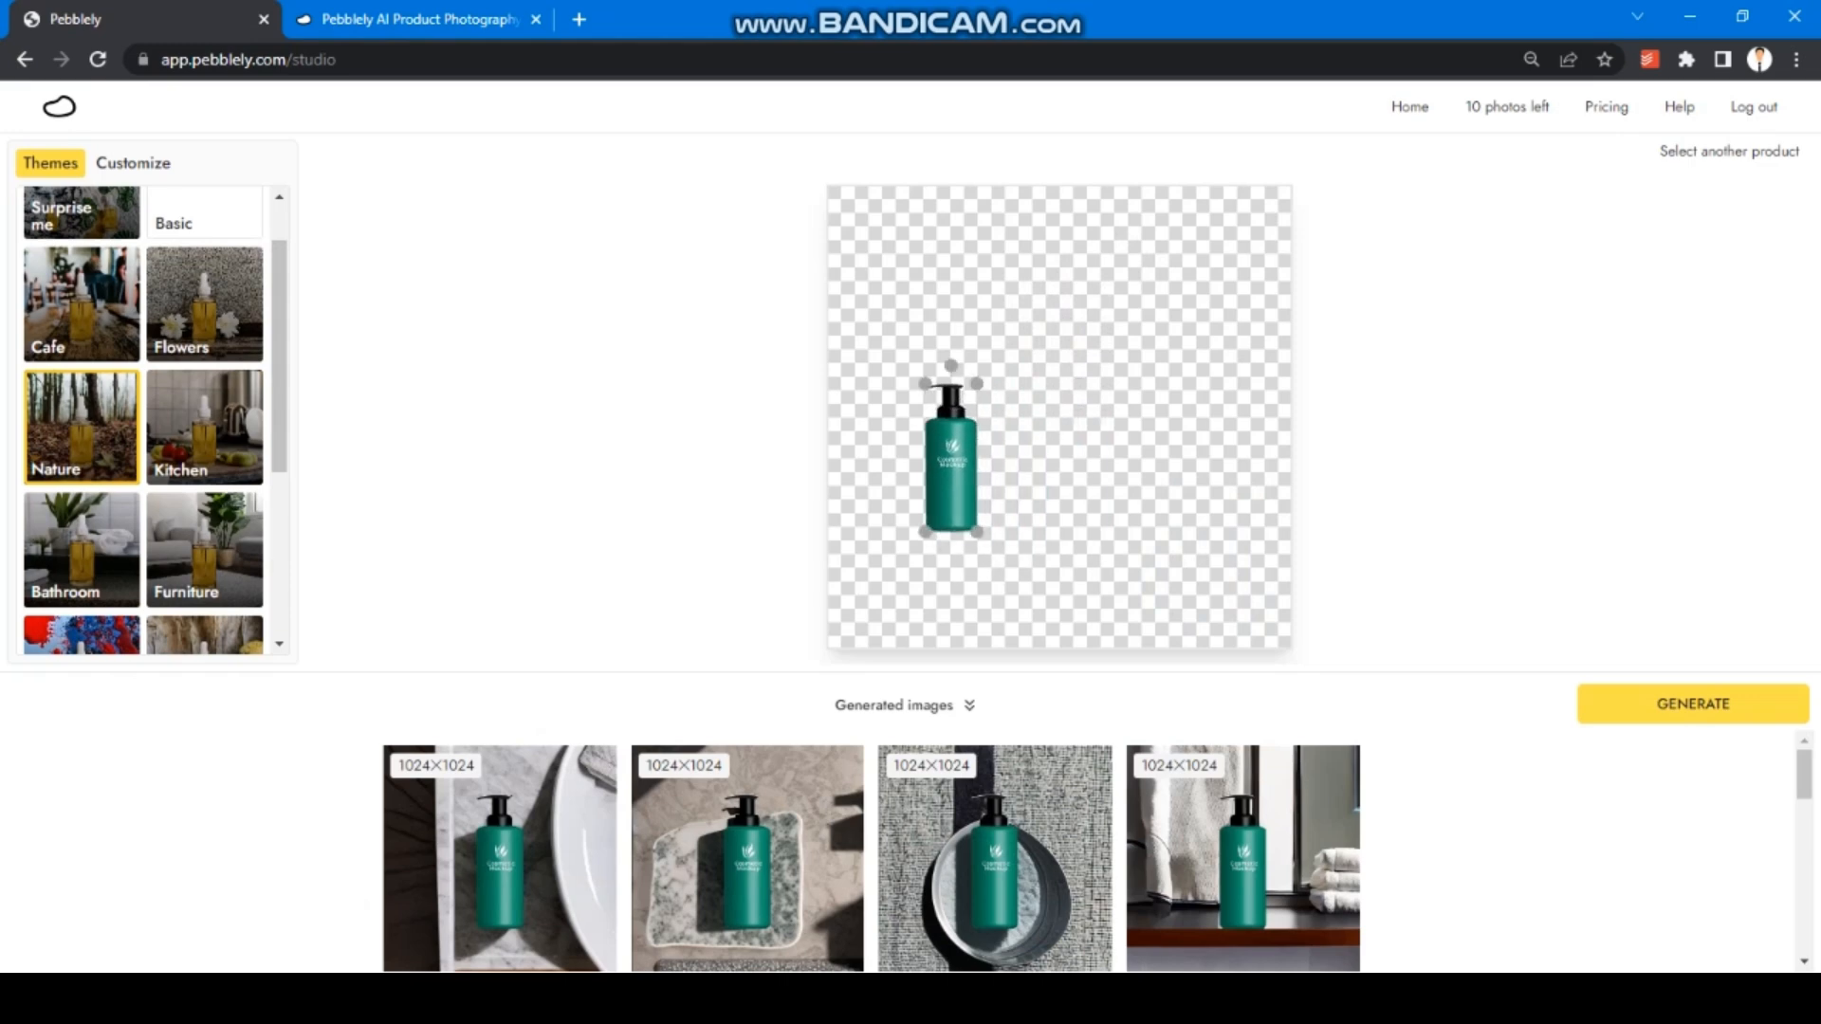
left_click(1693, 704)
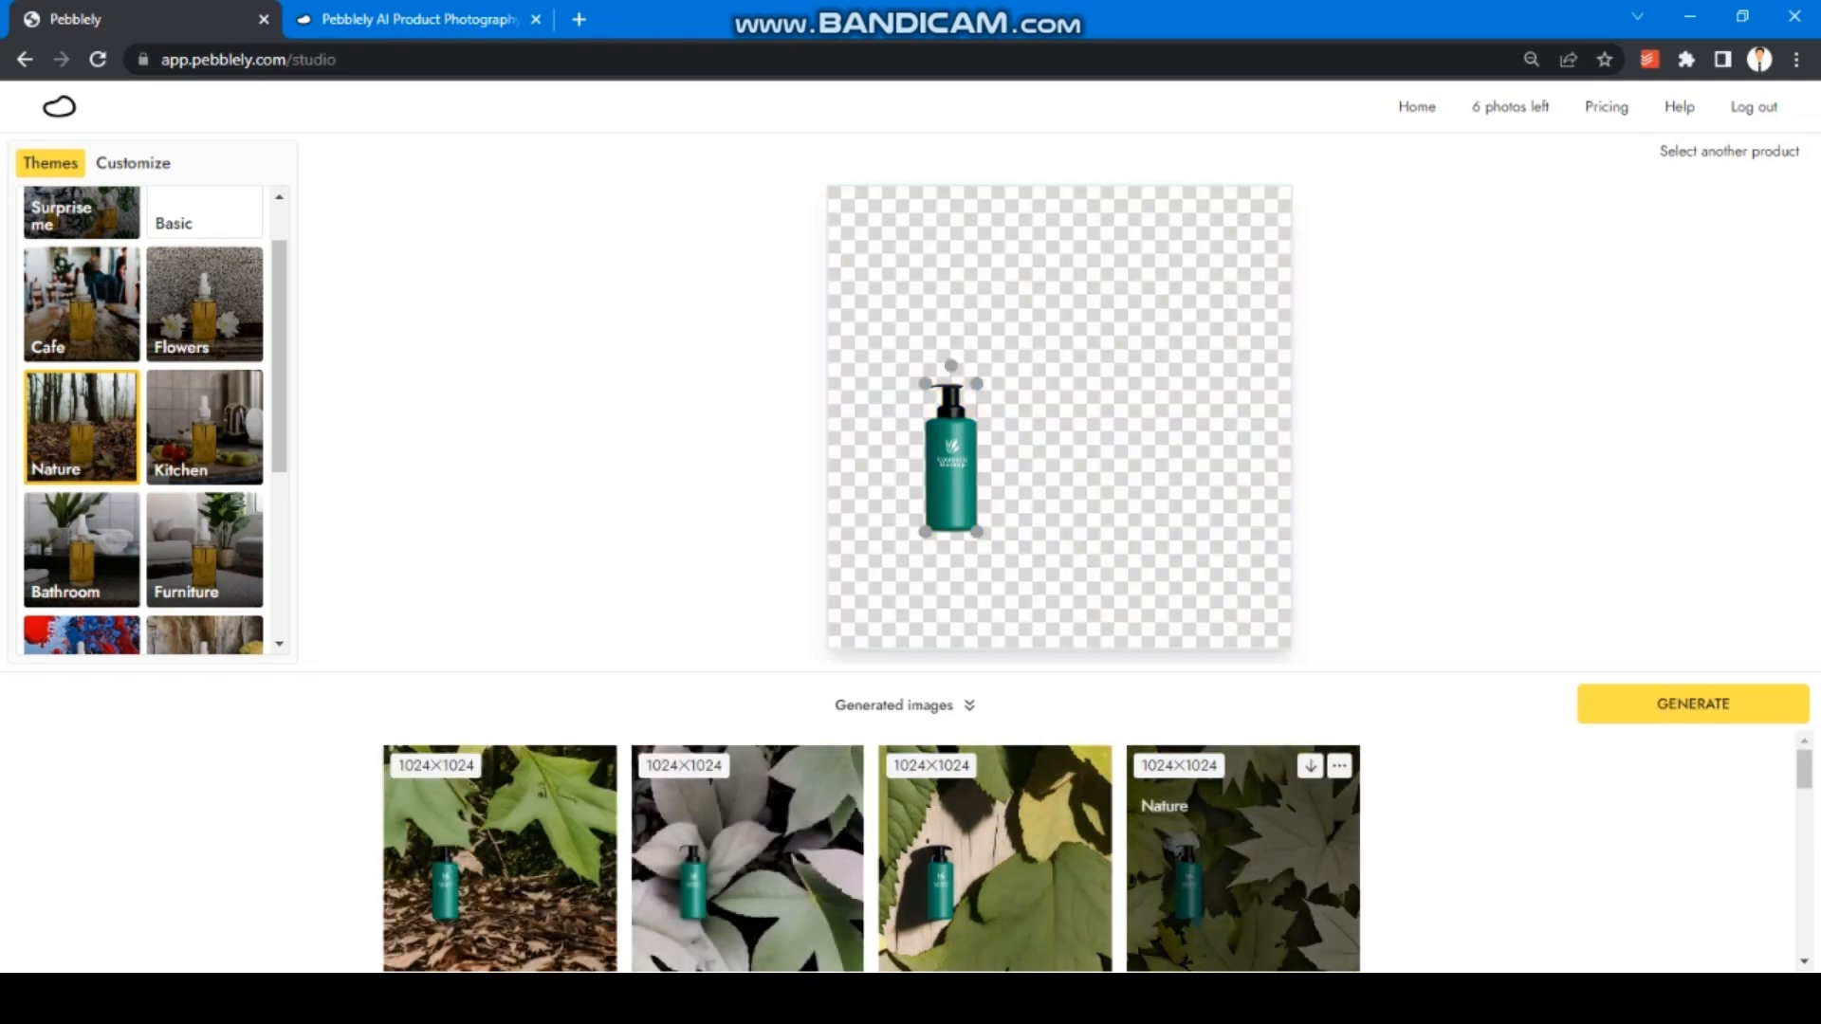
Step: Browse through the enlarged Nature photos of the bottle and return to the studio
left_click(500, 858)
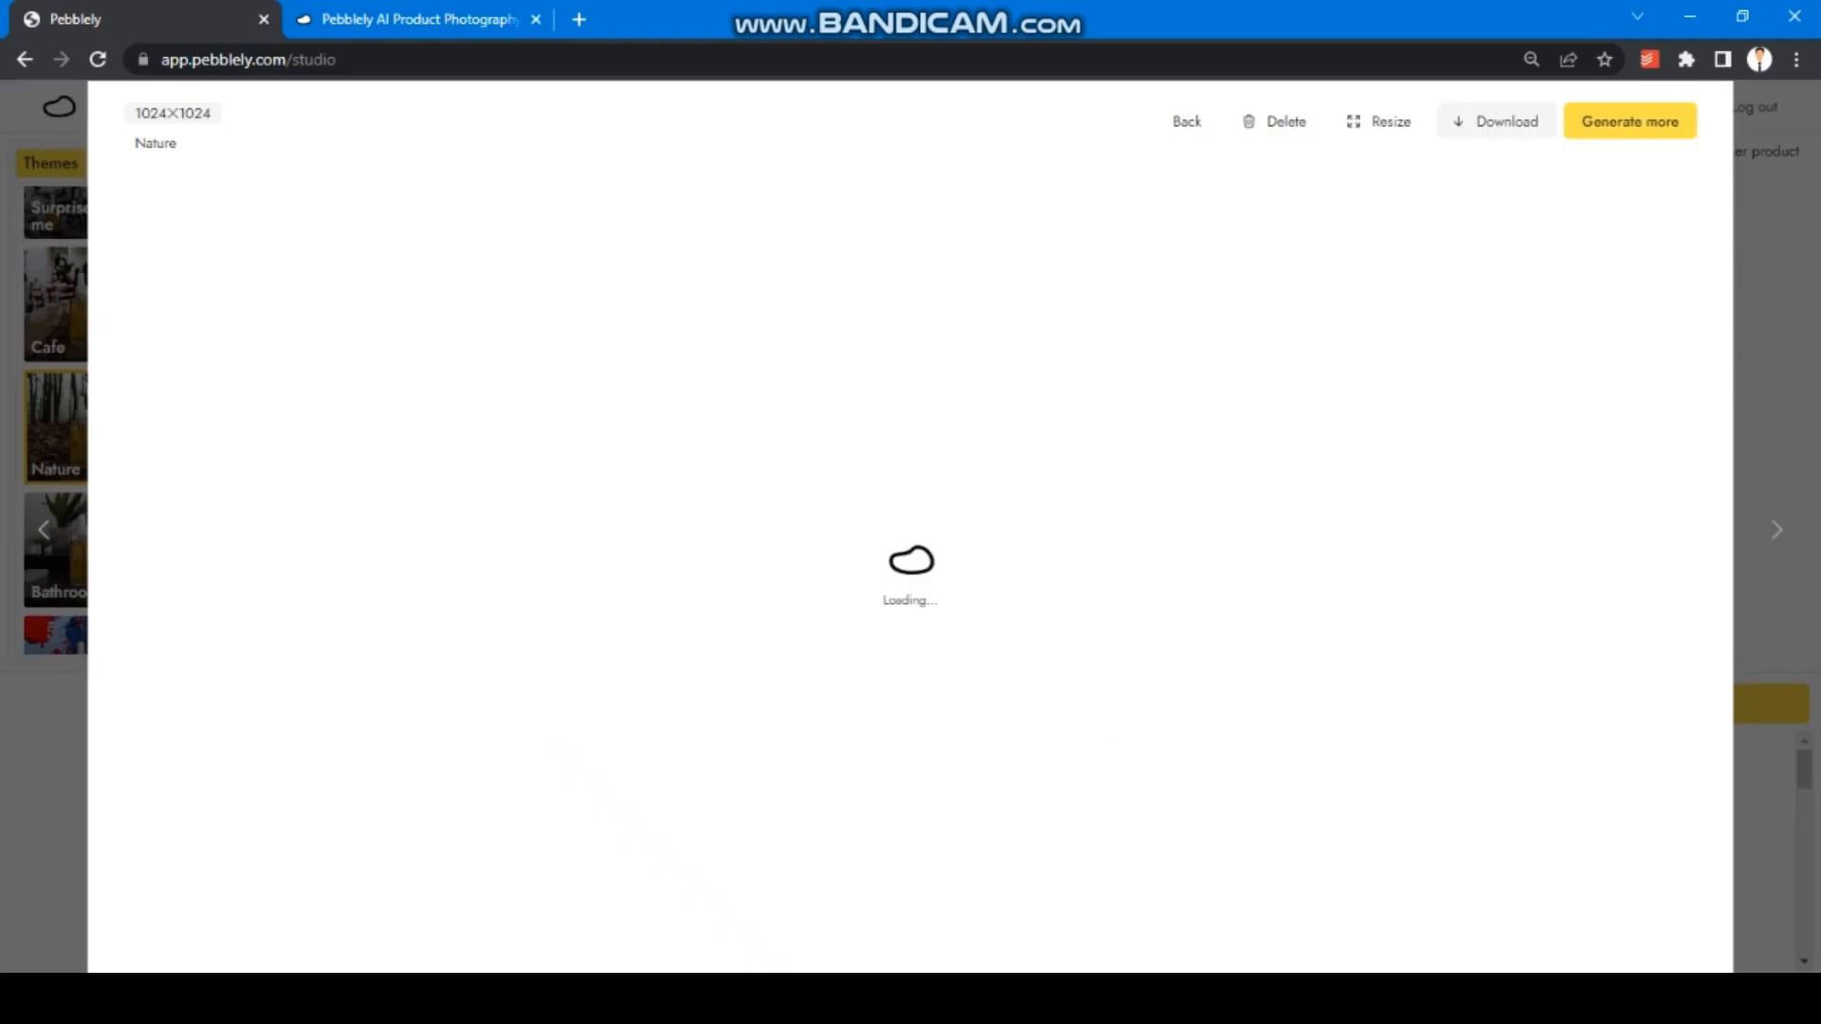
left_click(1777, 530)
left_click(1777, 530)
left_click(1776, 530)
left_click(1777, 530)
key("Escape")
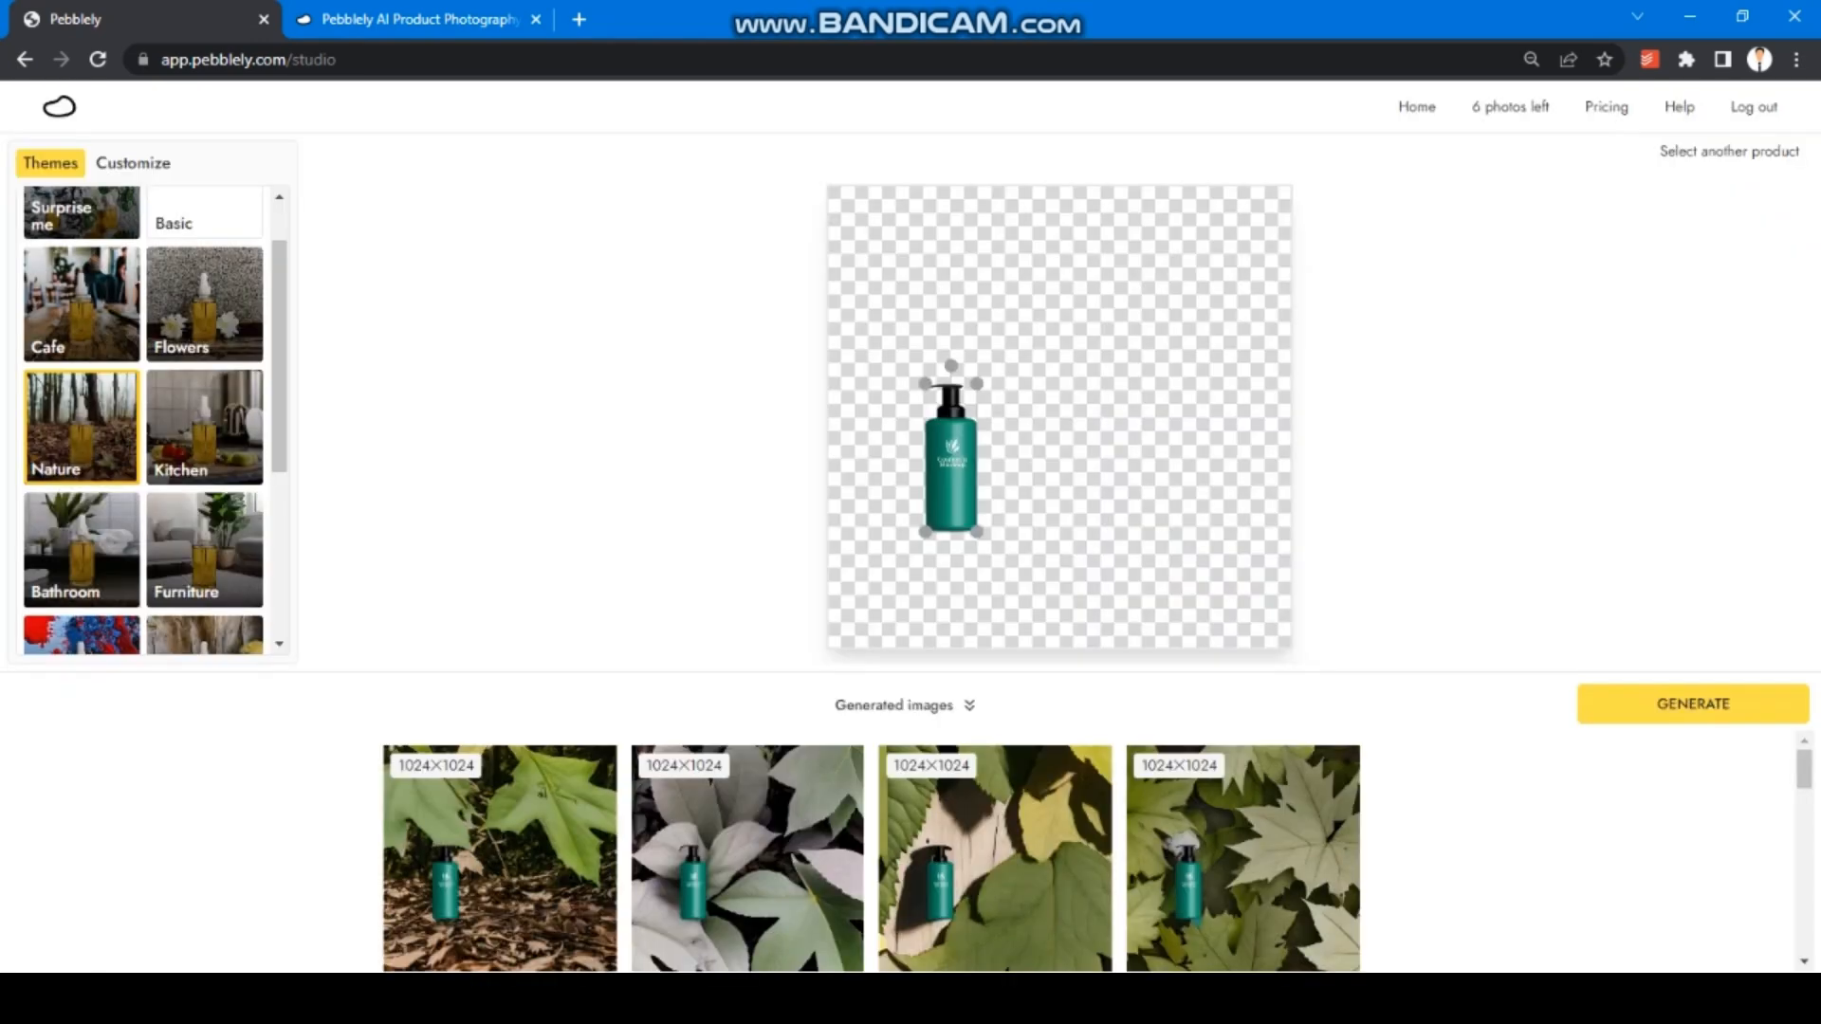
Step: Upload the photo of the walking person with a backpack and save the cut-out as a new product
left_click(59, 107)
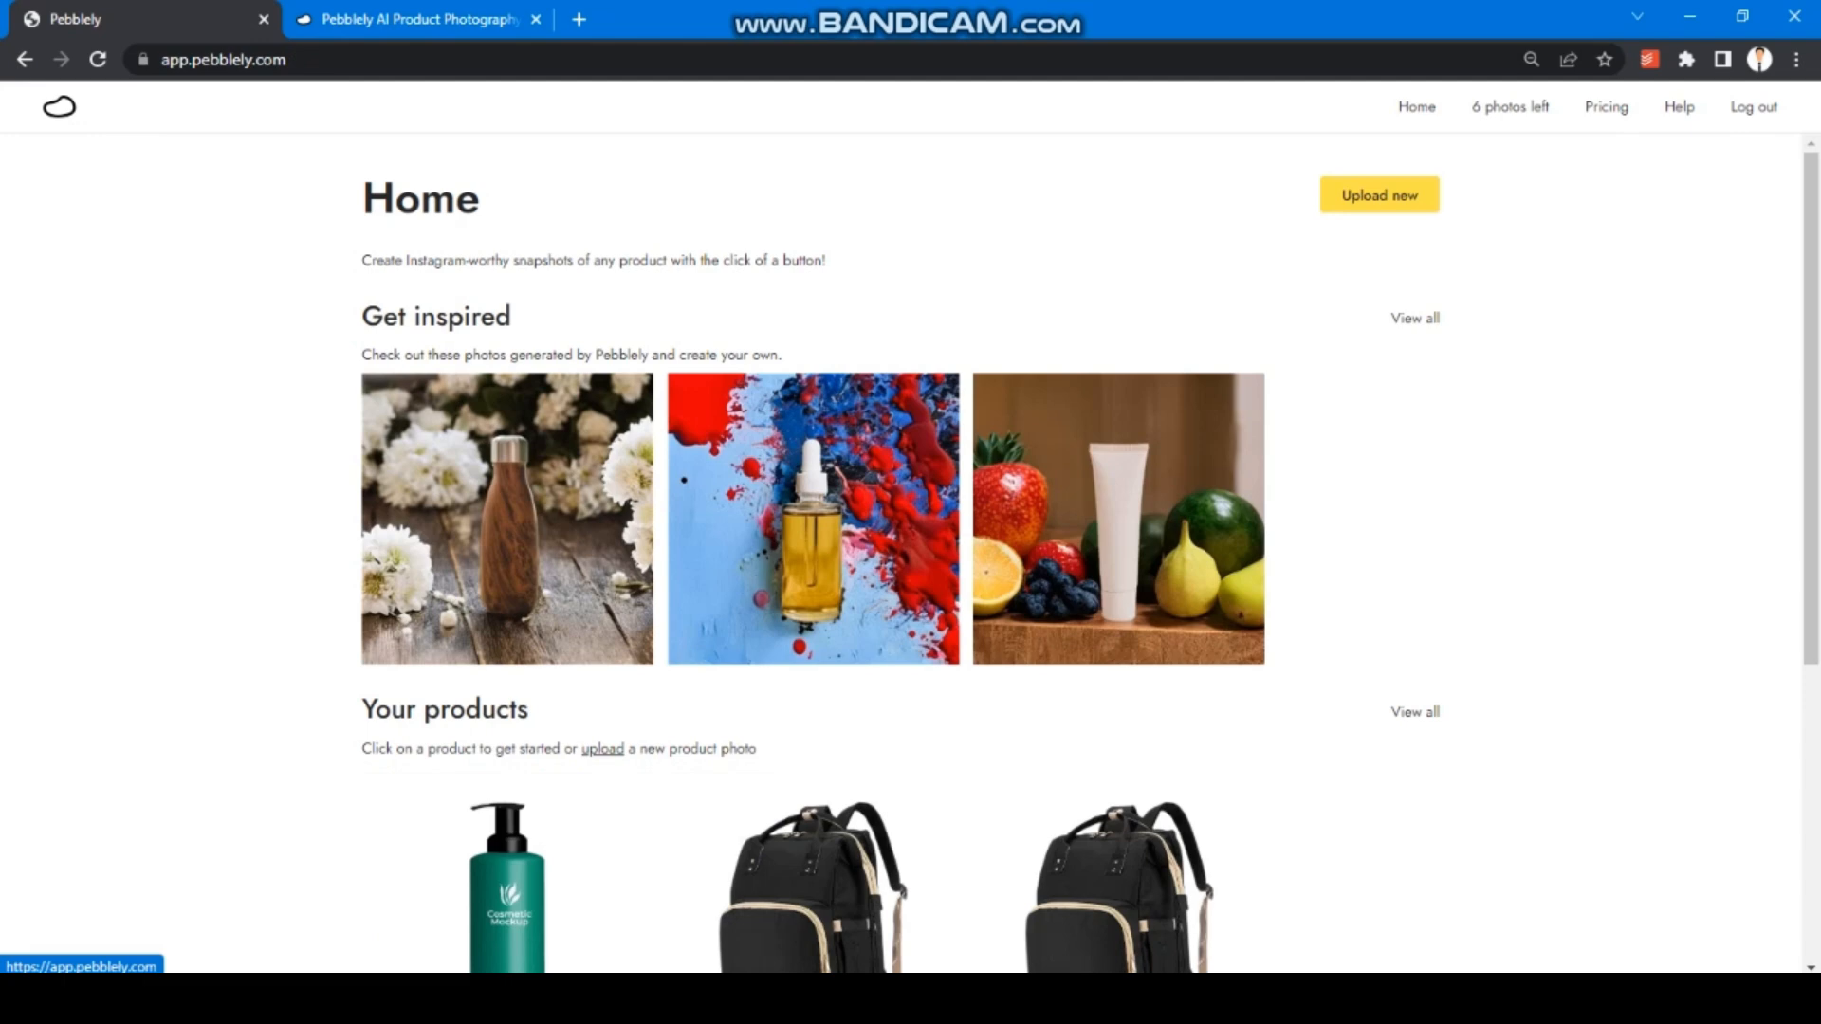
left_click(1379, 195)
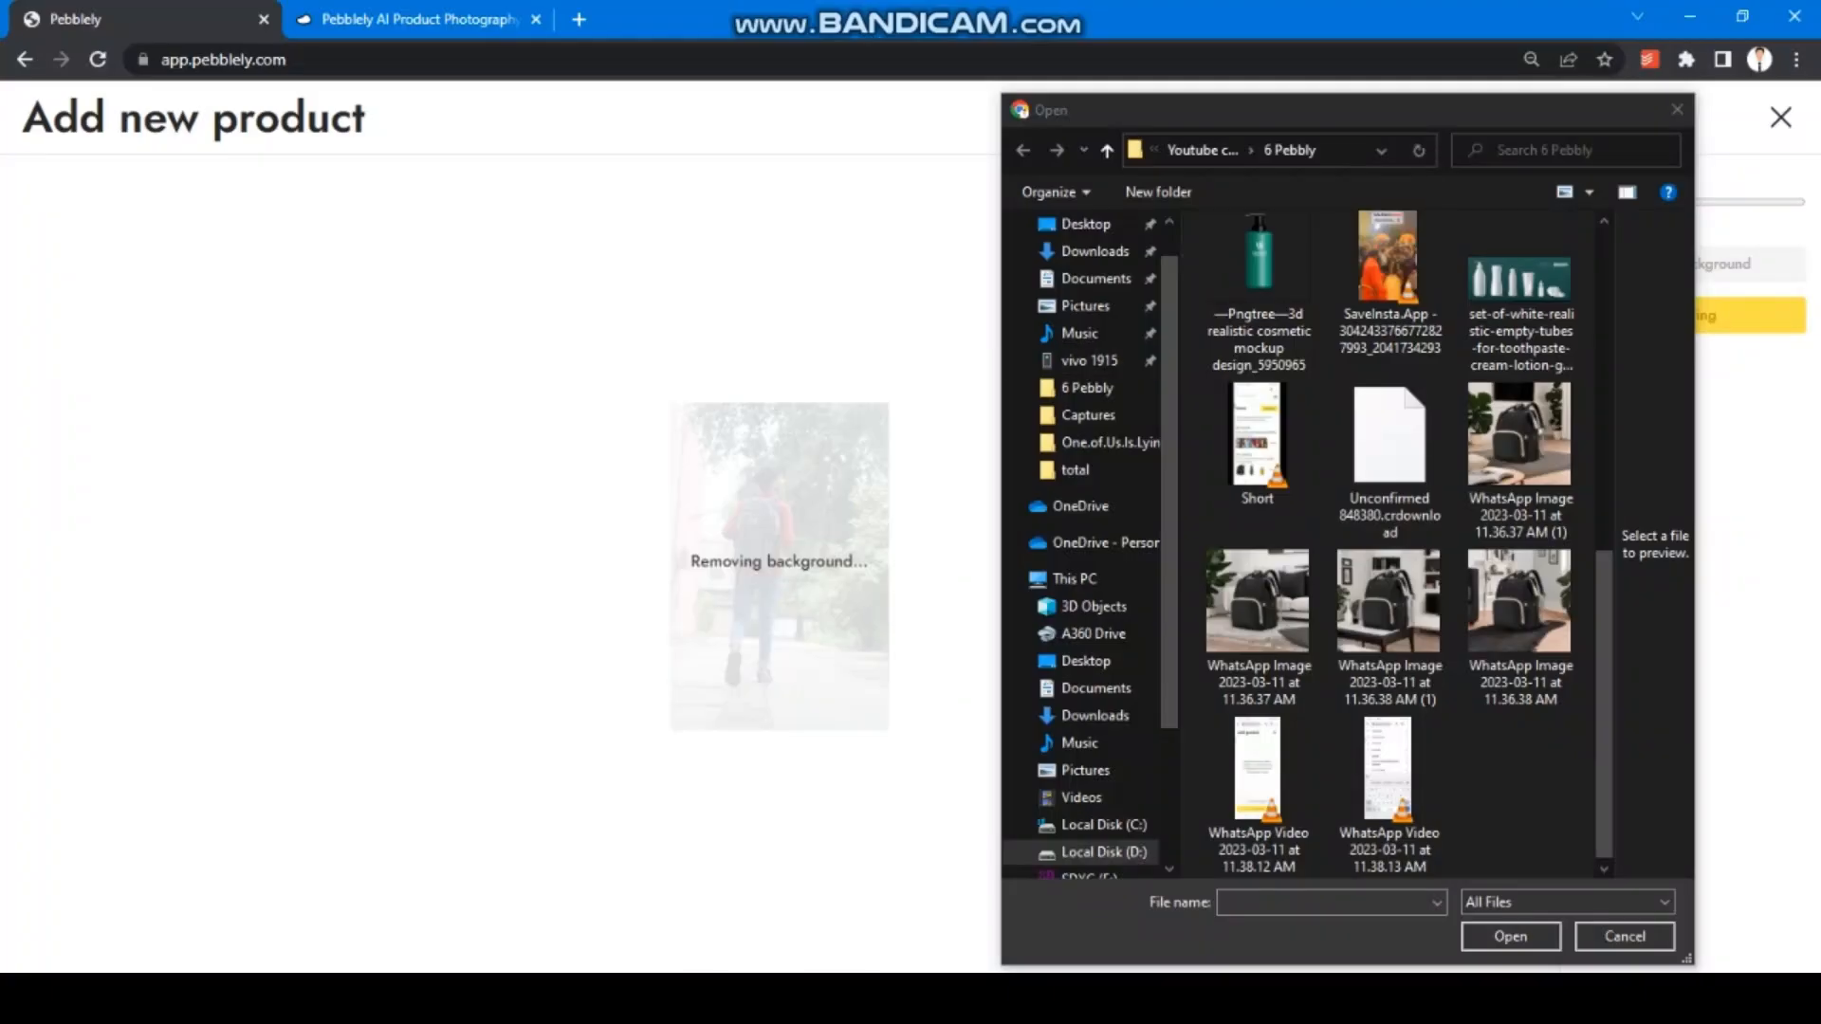
left_click(1677, 110)
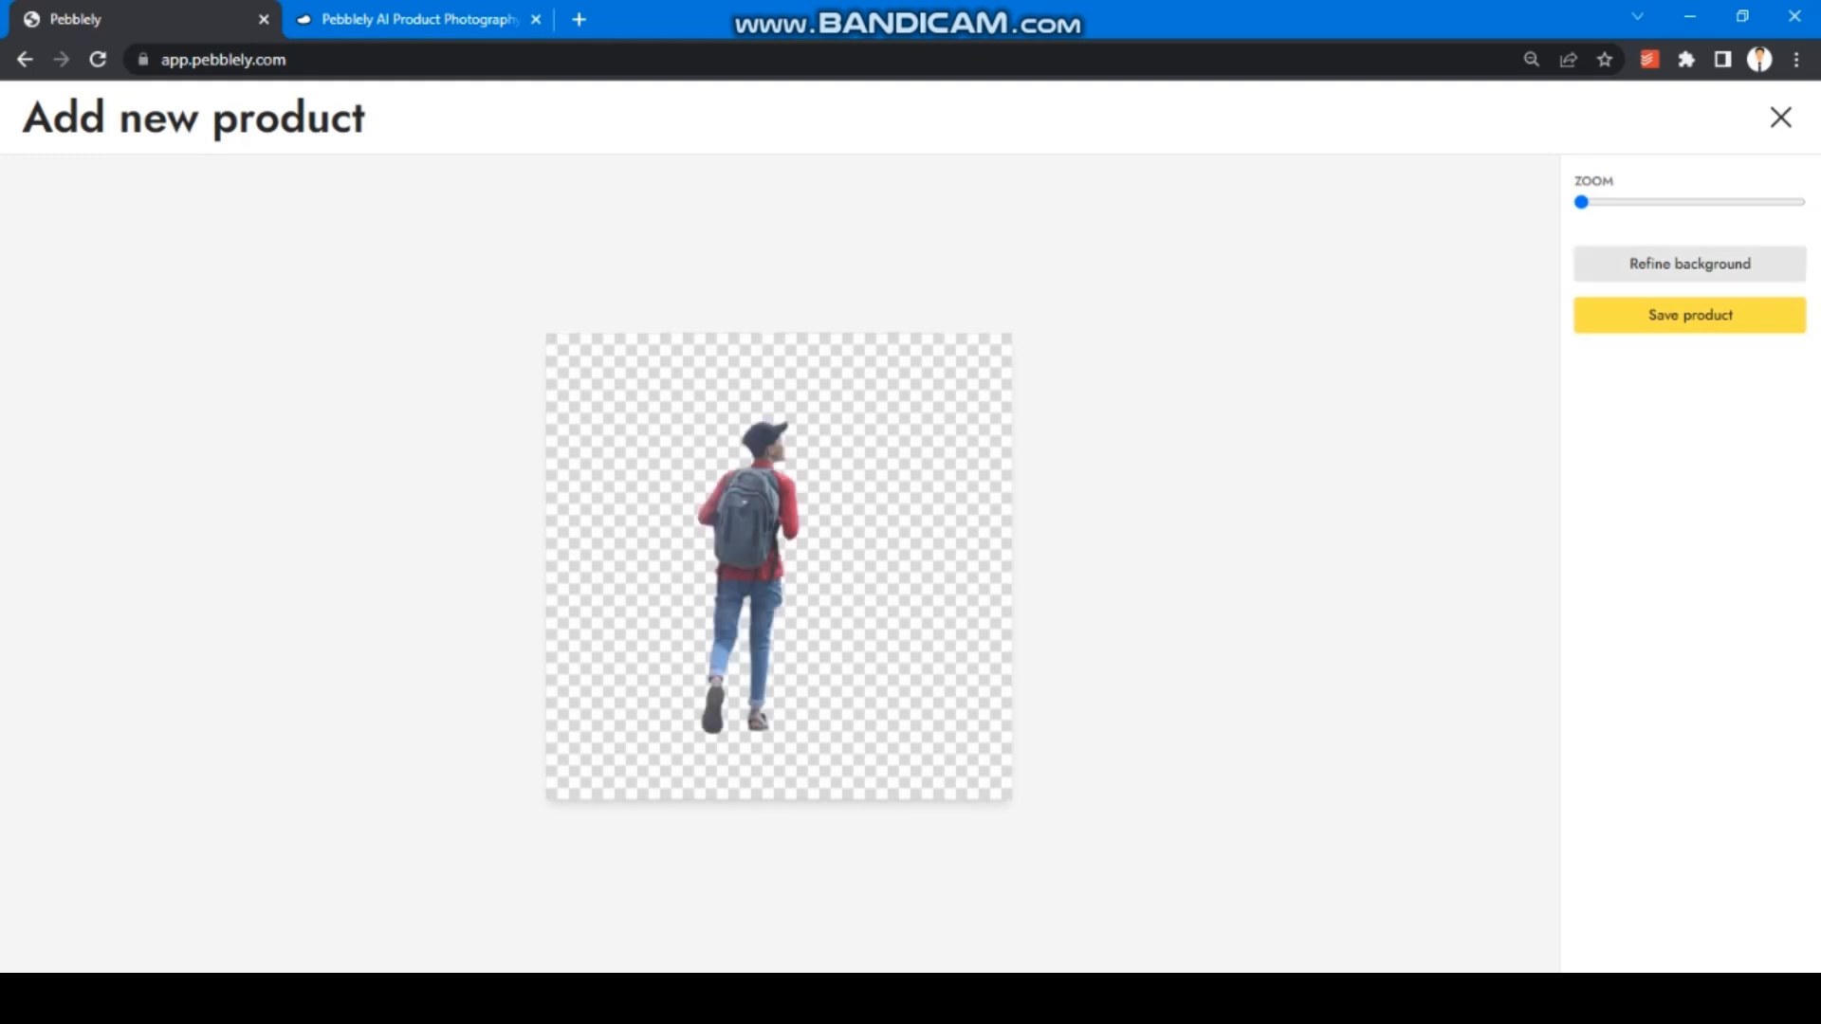
left_click(1691, 315)
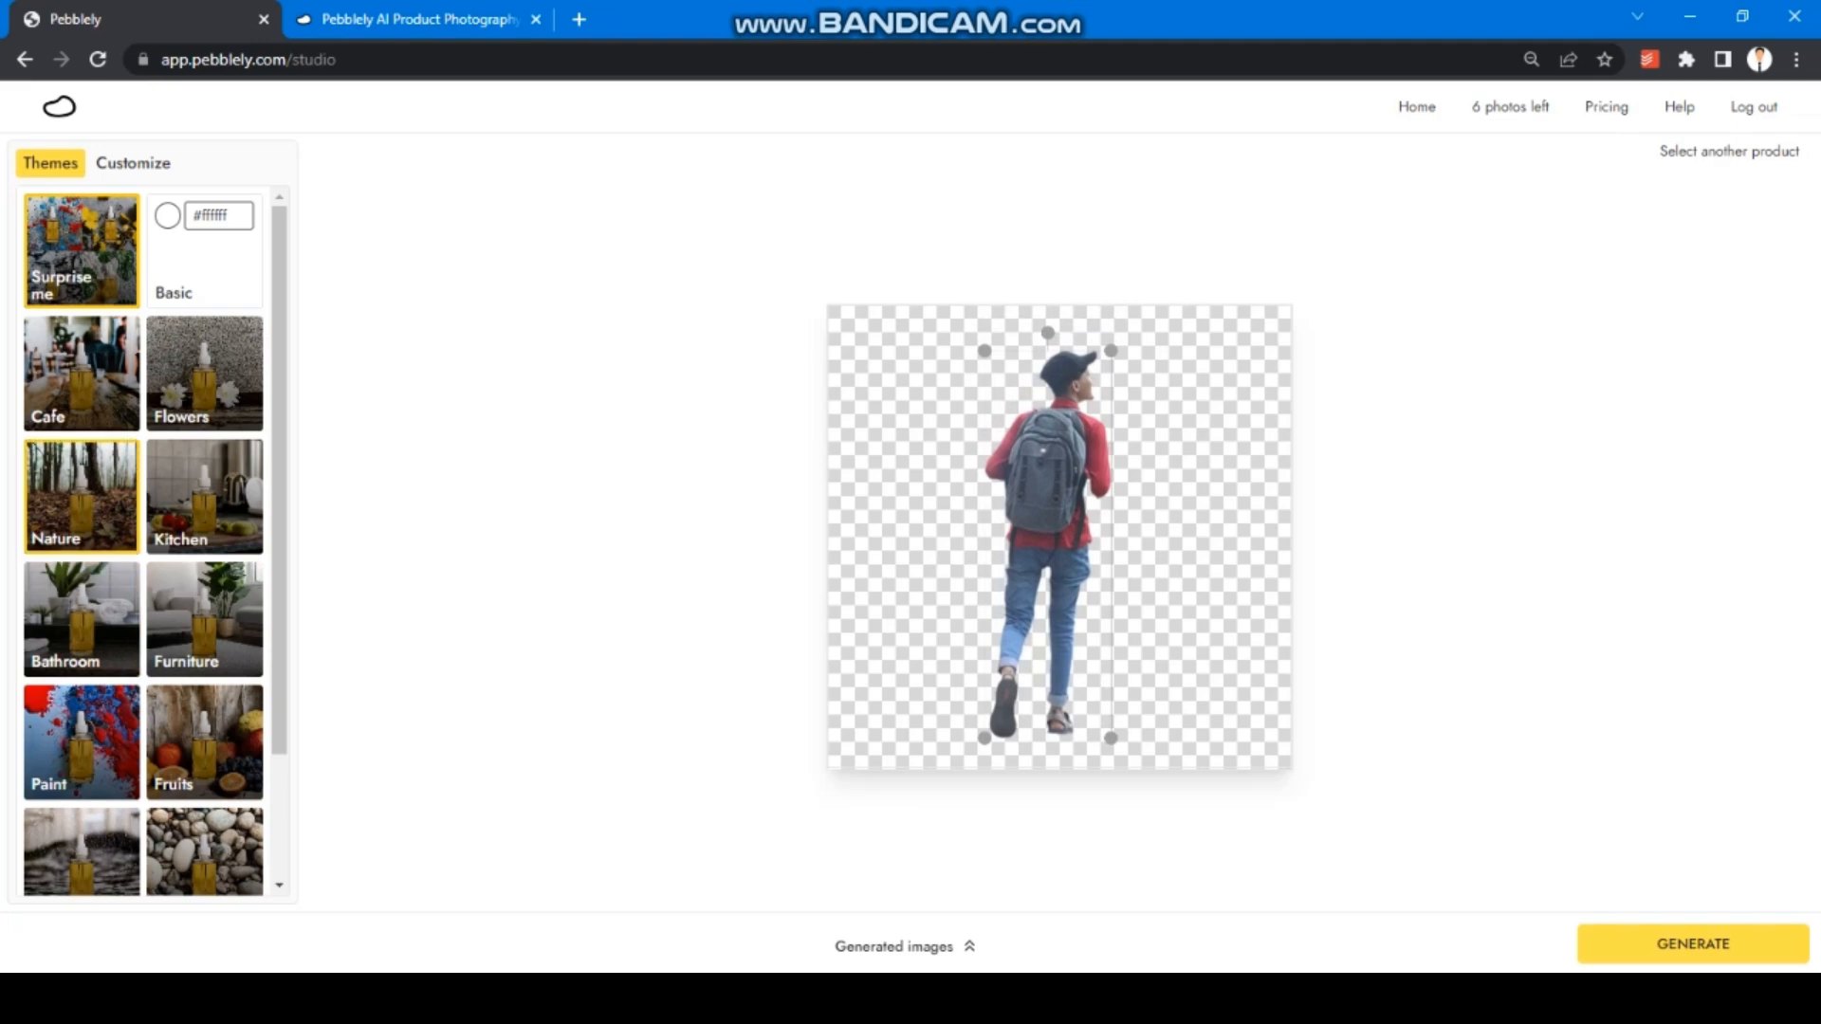
Step: Generate photos of the person with the backpack using the Beach theme
scroll(142, 540, "down", 1)
scroll(142, 541, "down", 3)
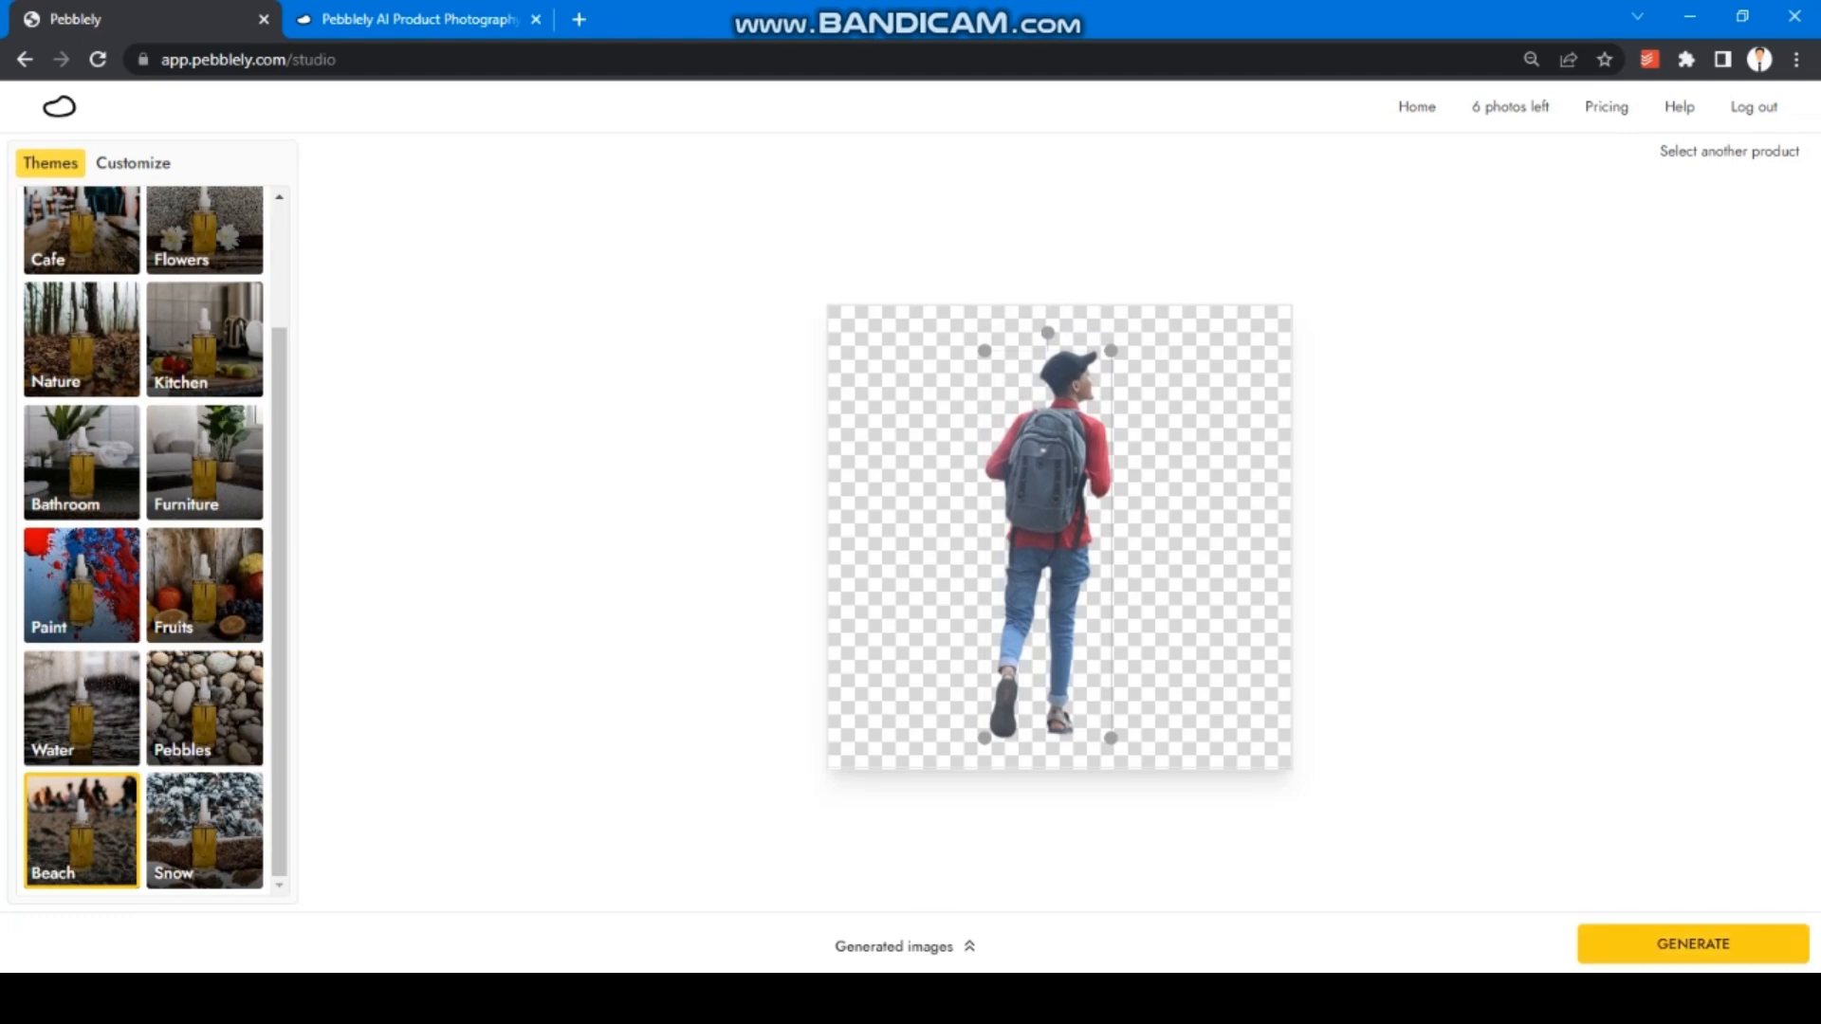
left_click(1693, 944)
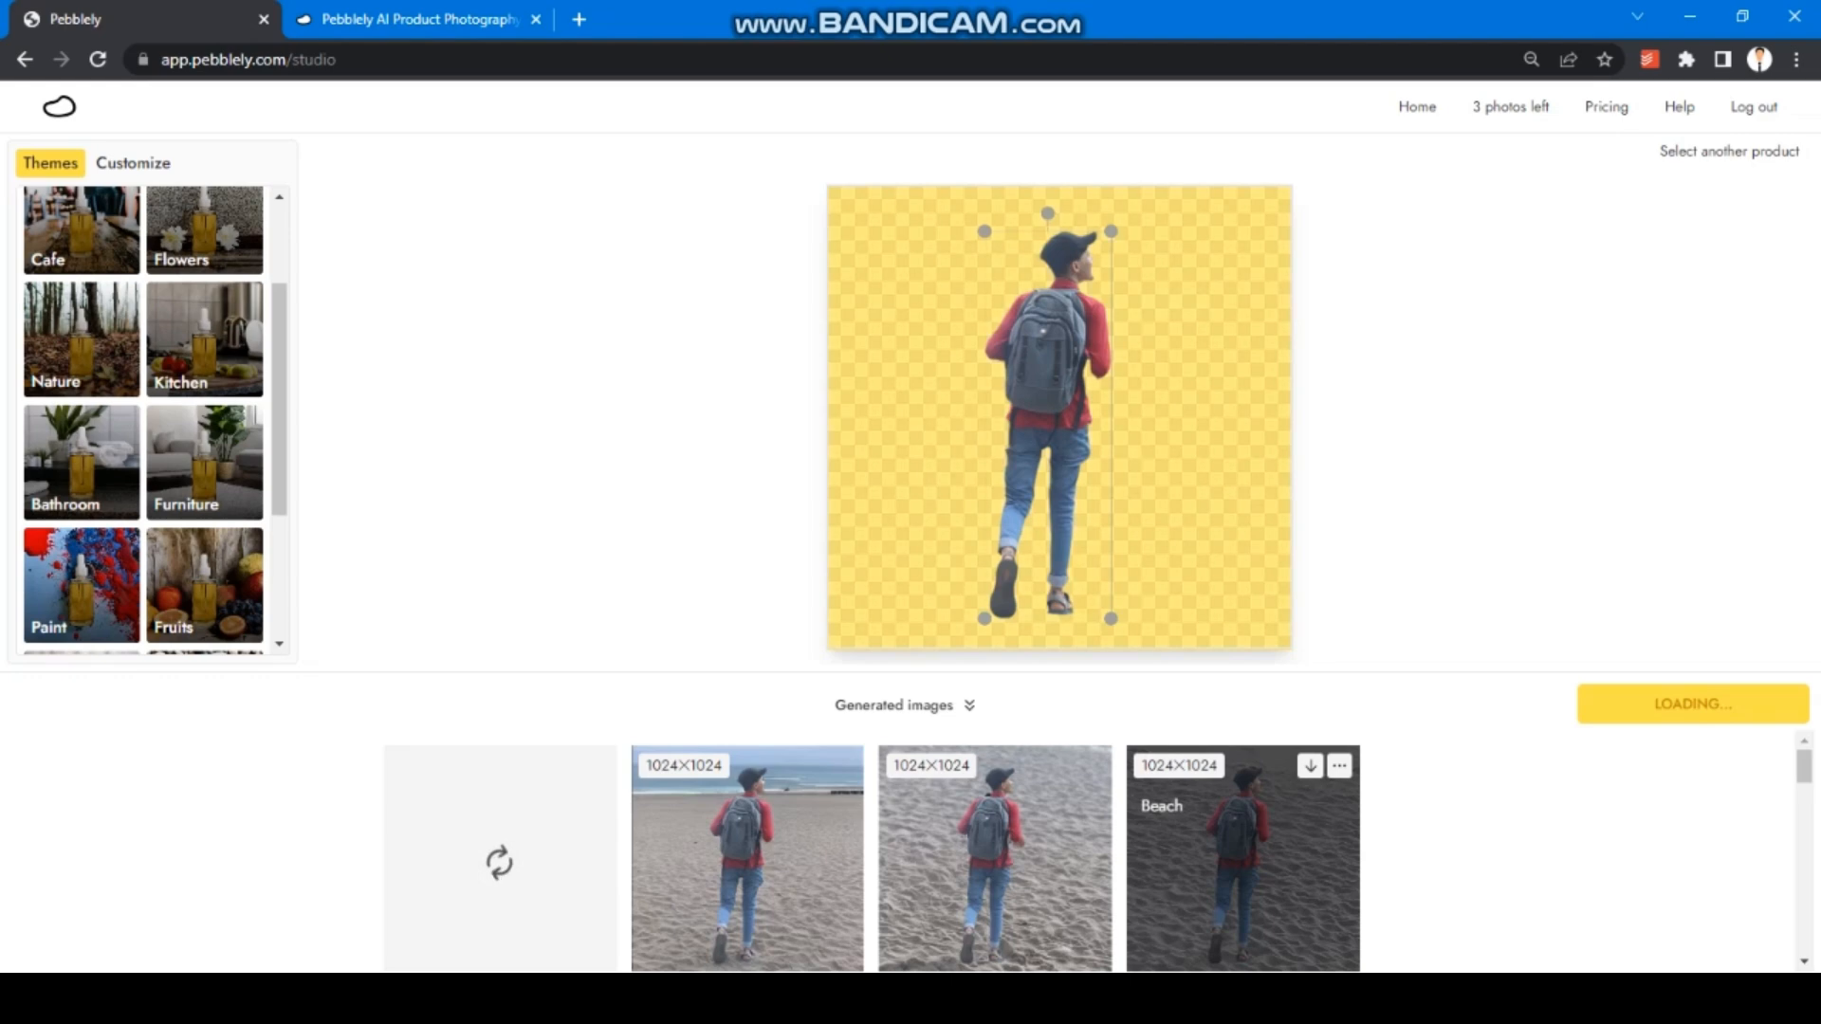
Step: View each of the four generated Beach photos of the person with the backpack at full size
left_click(1242, 860)
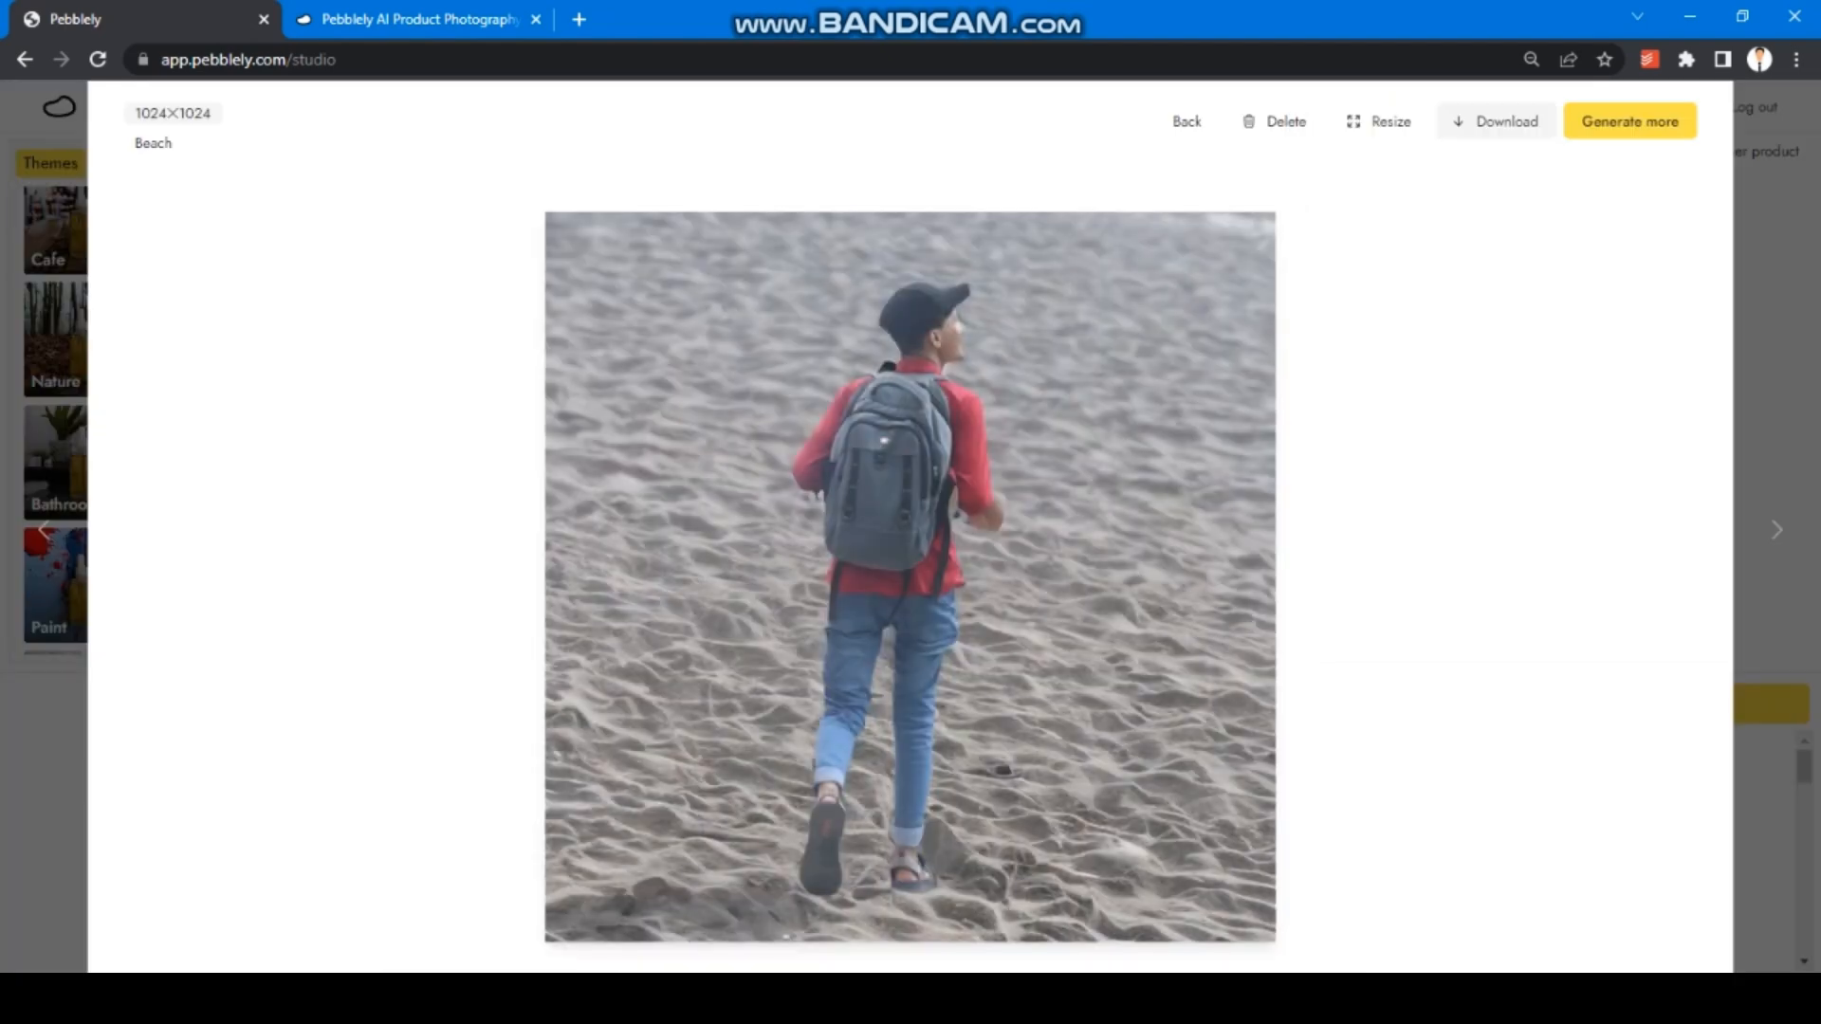
left_click(1187, 121)
left_click(995, 860)
left_click(1186, 122)
left_click(748, 860)
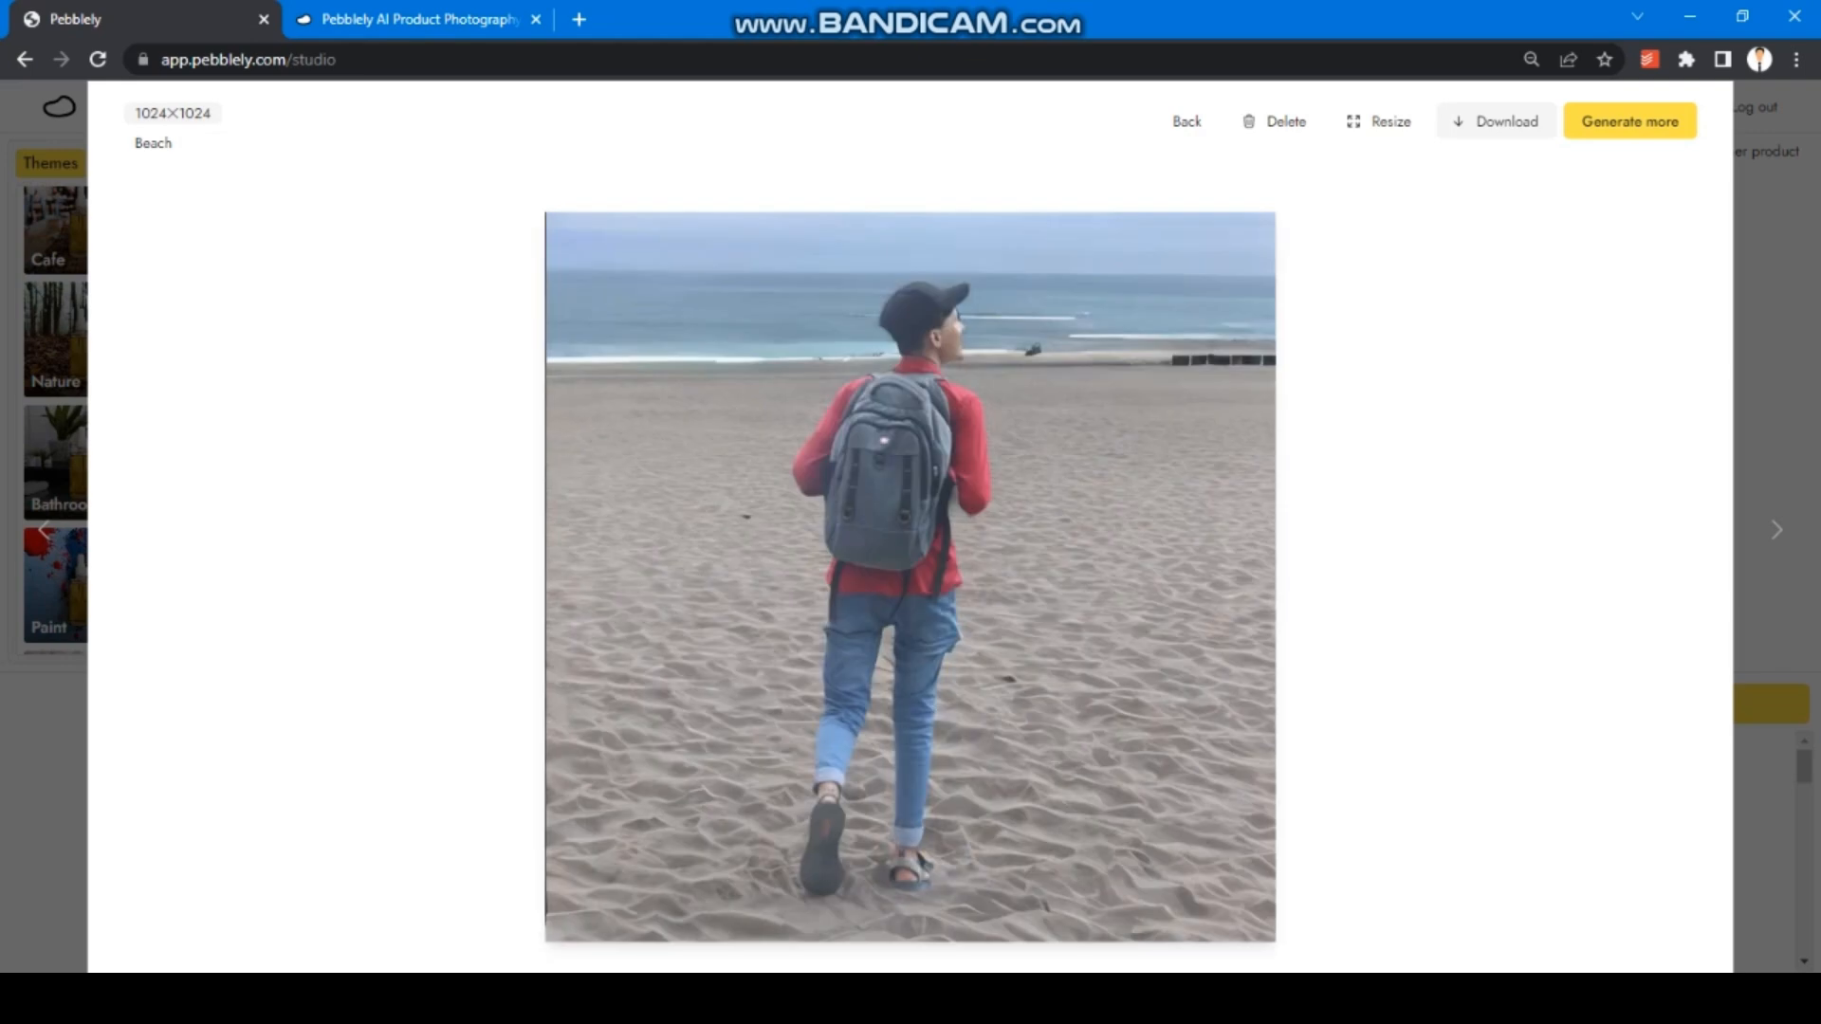
left_click(1187, 122)
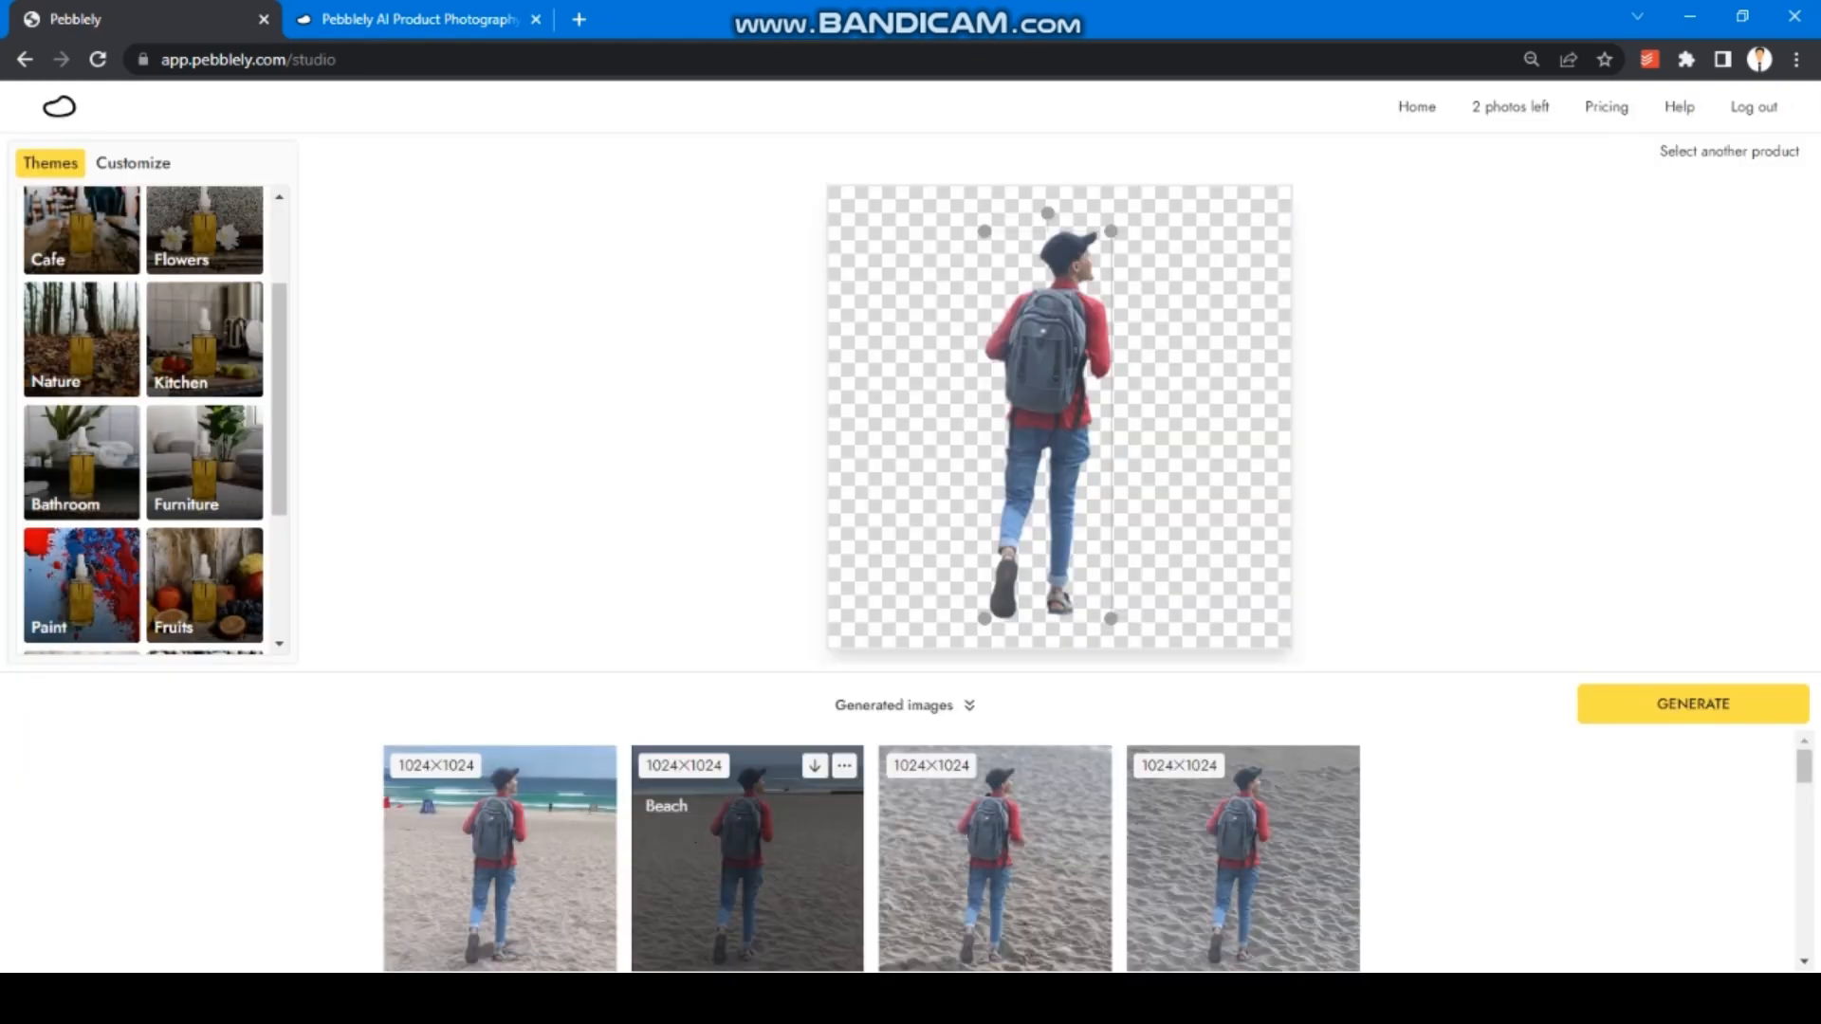
left_click(499, 860)
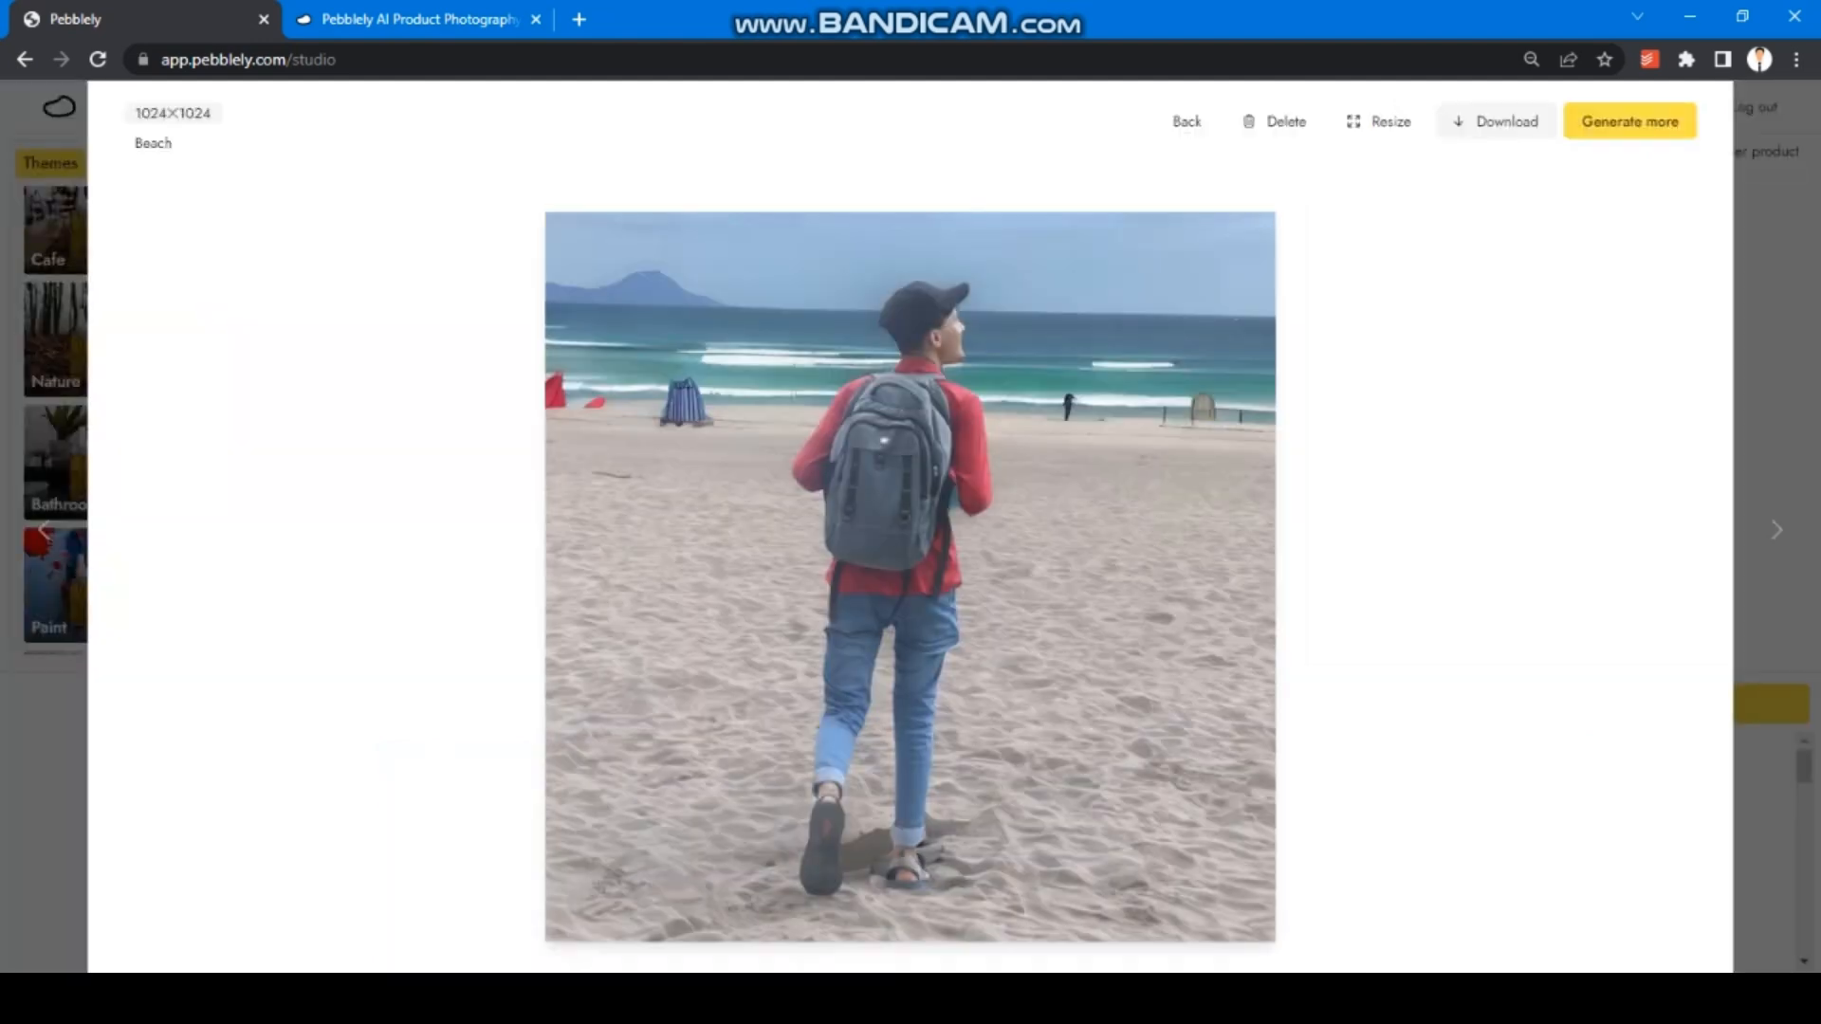
left_click(1186, 122)
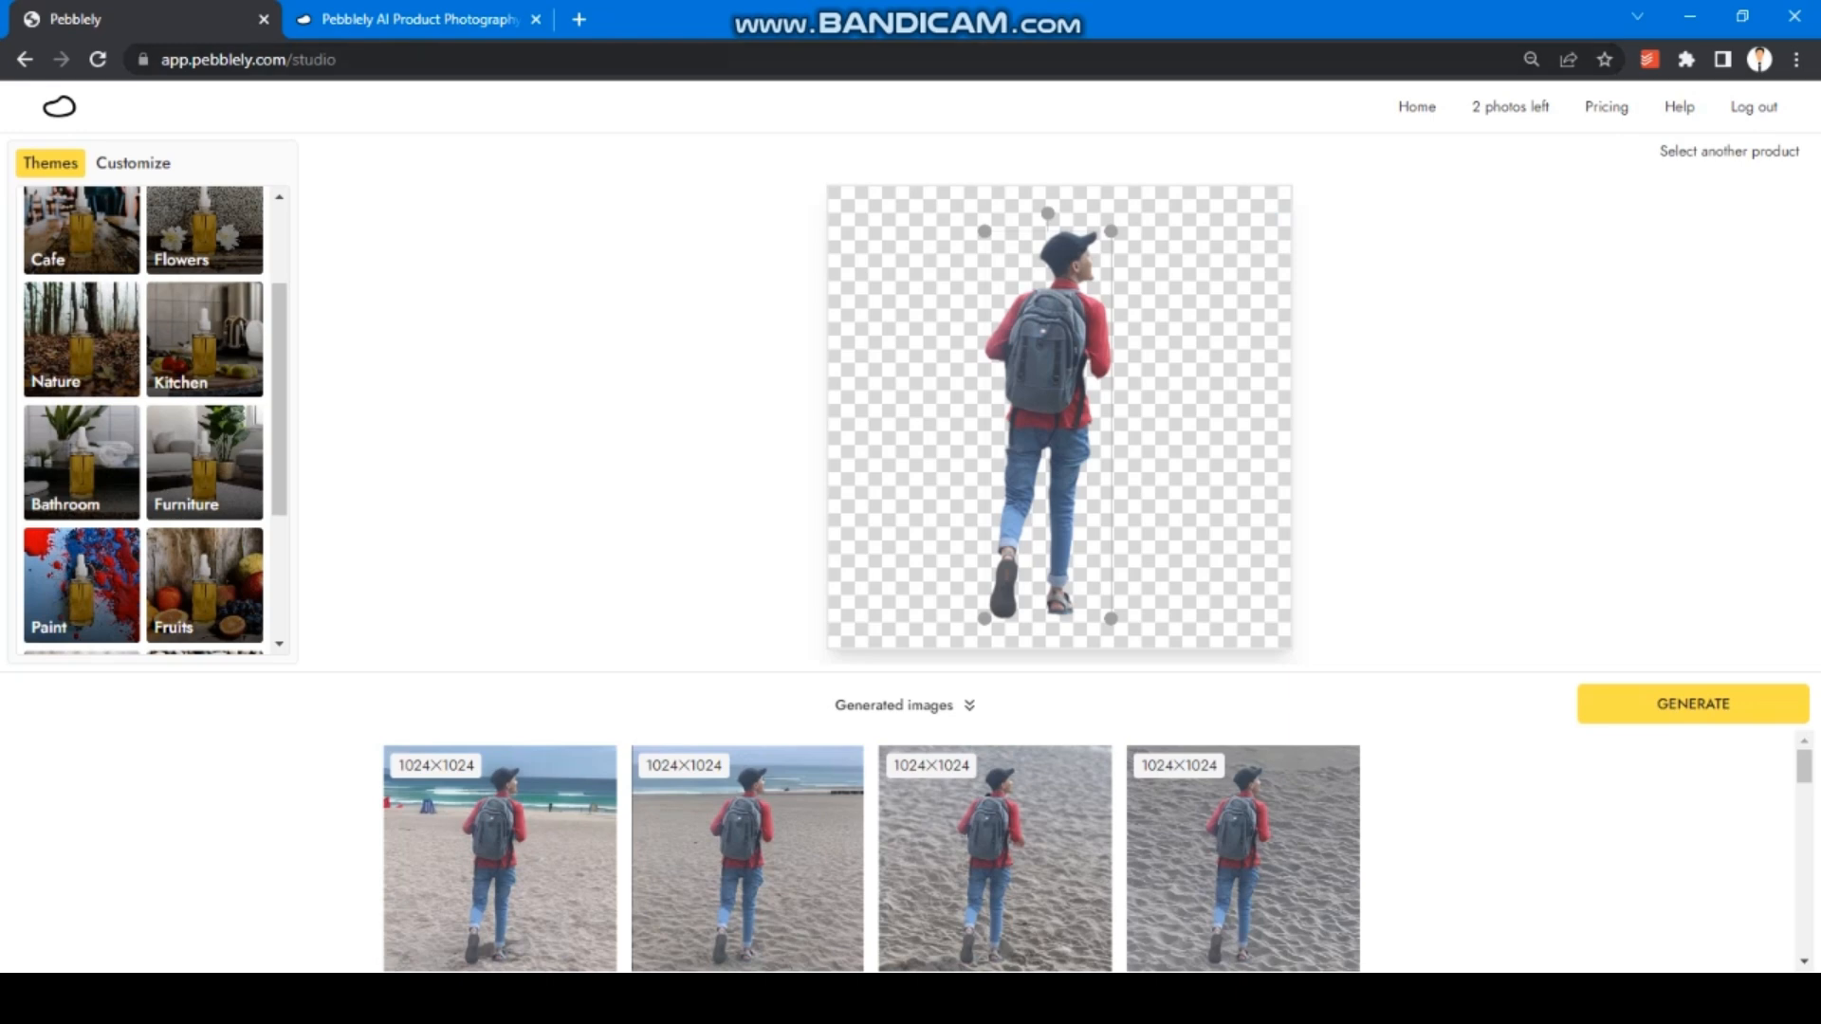
Step: Check how many free photos remain on the account
left_click_drag(1473, 107, 1501, 107)
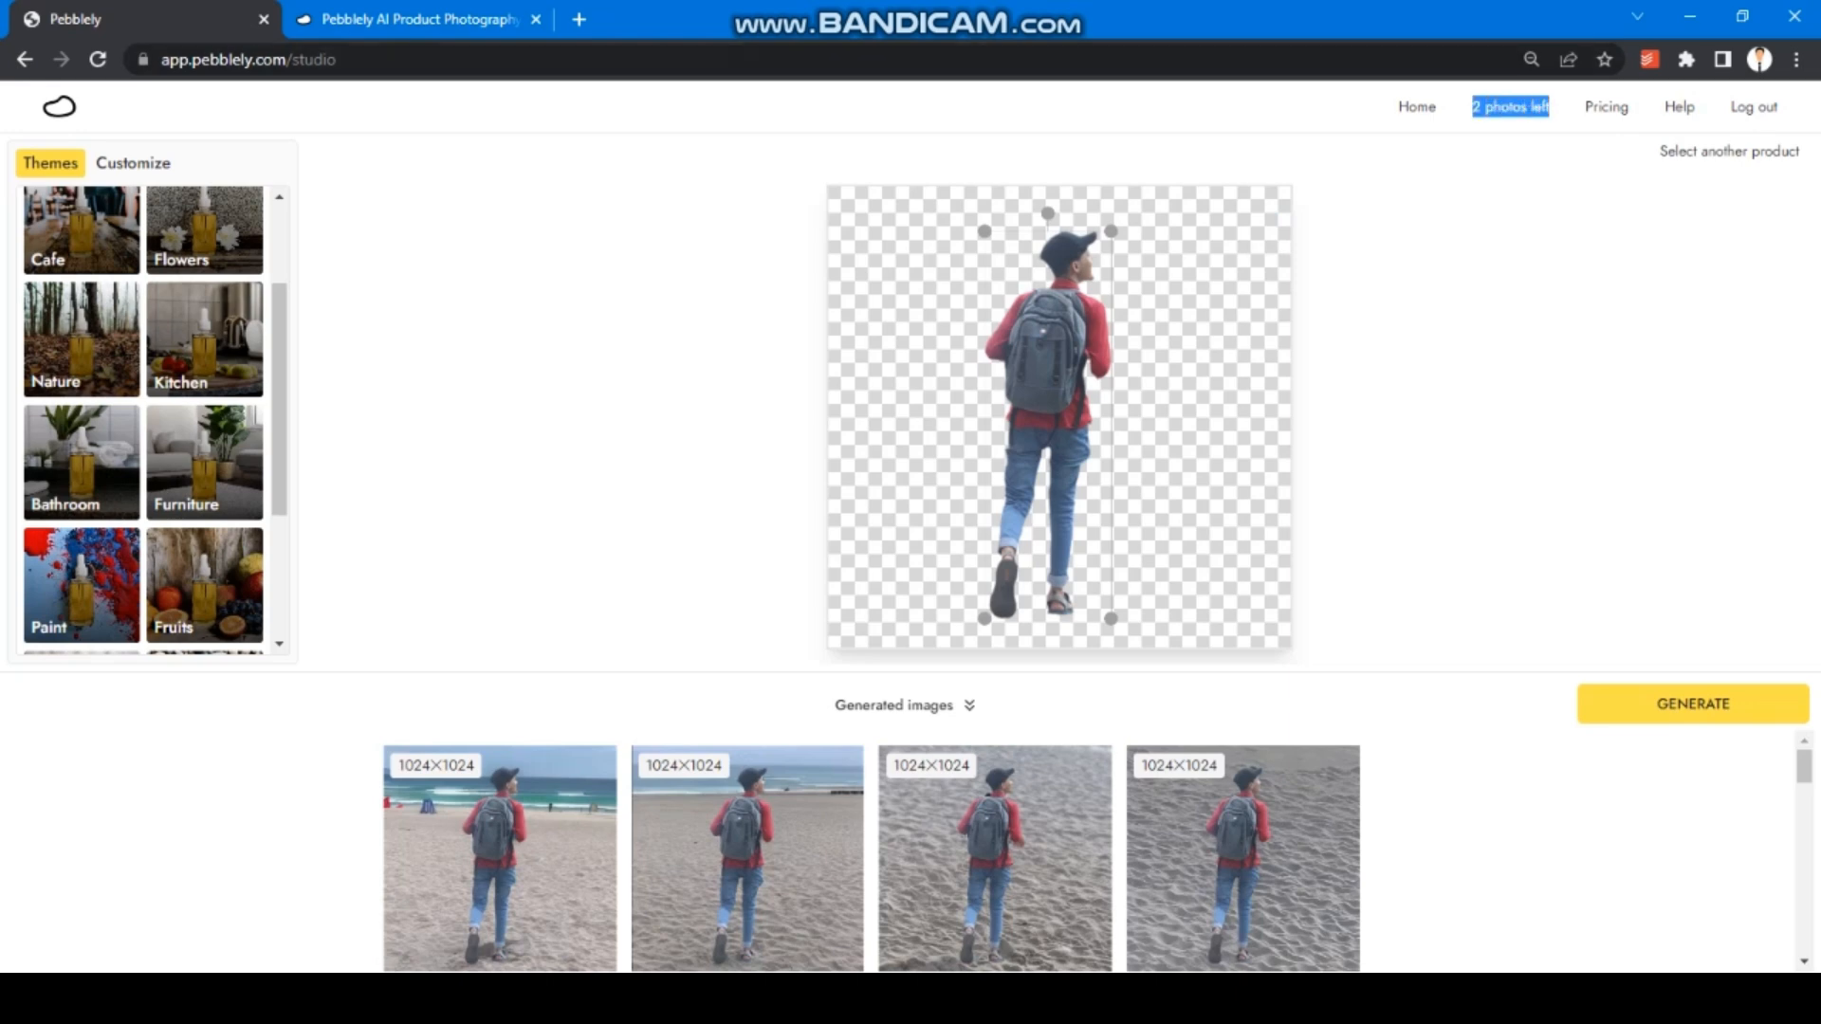
left_click(1512, 108)
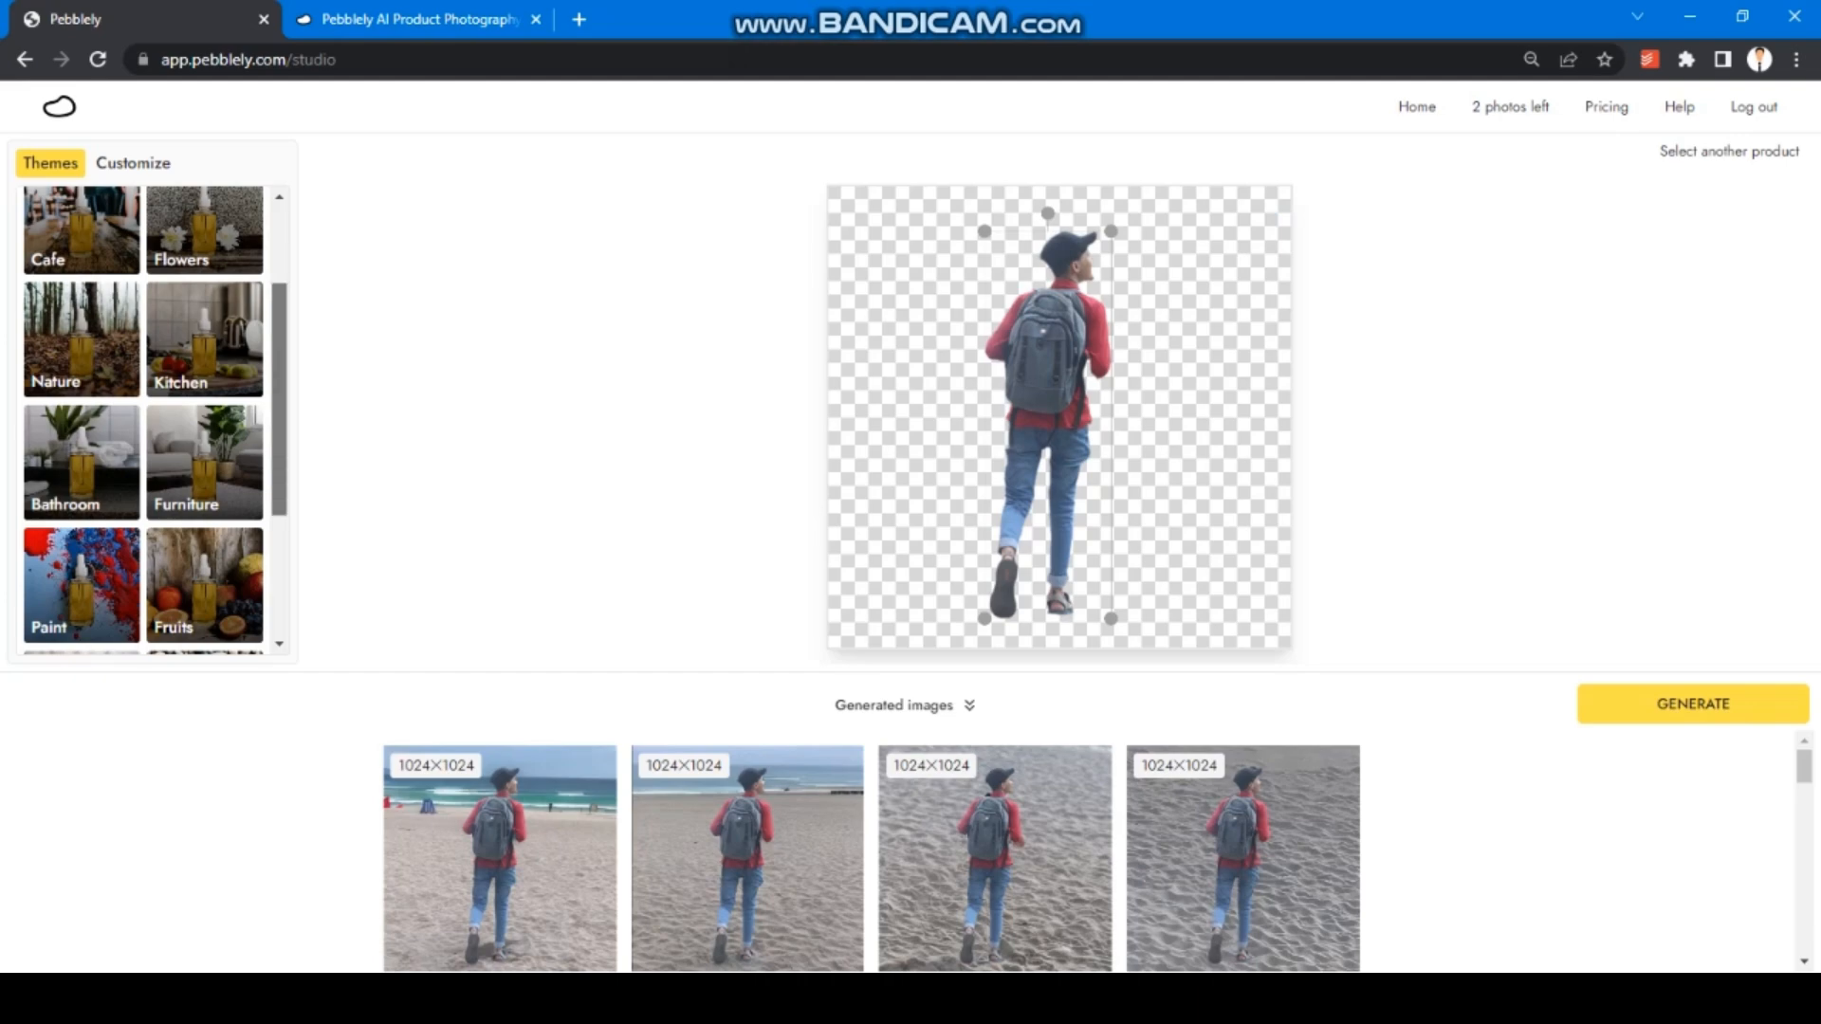
scroll(154, 421, "up", 2)
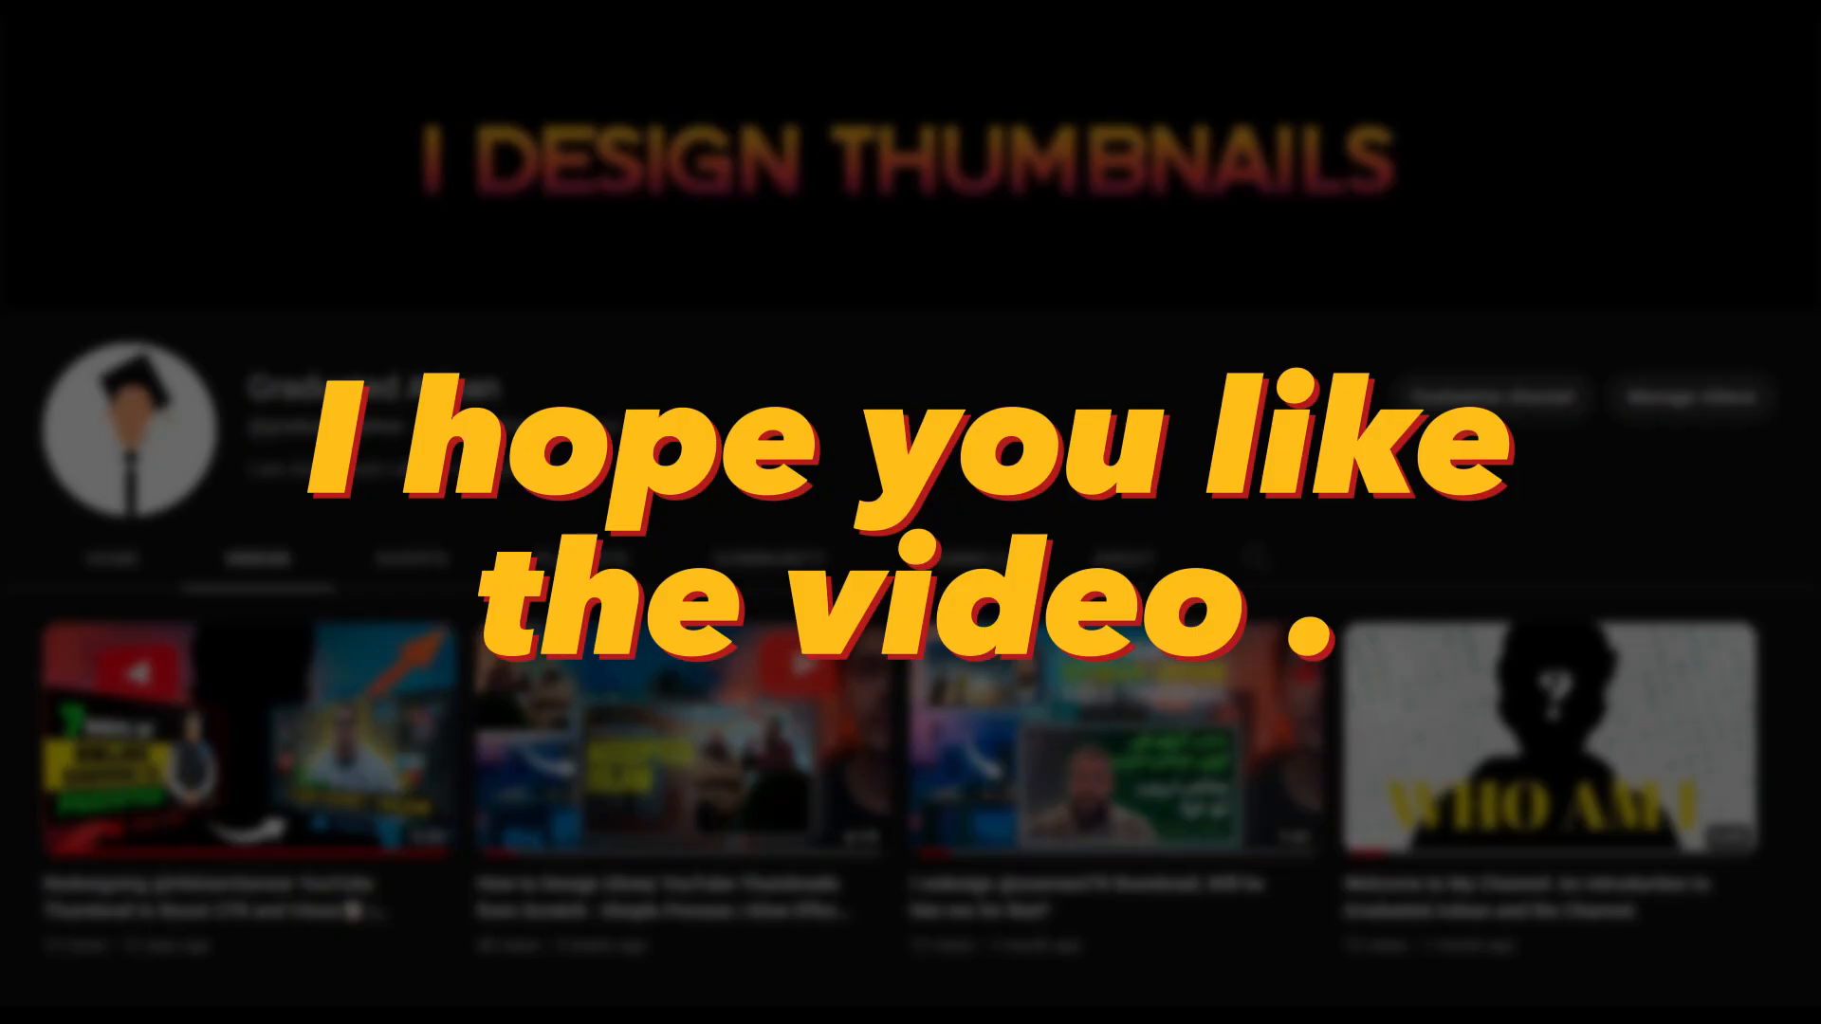